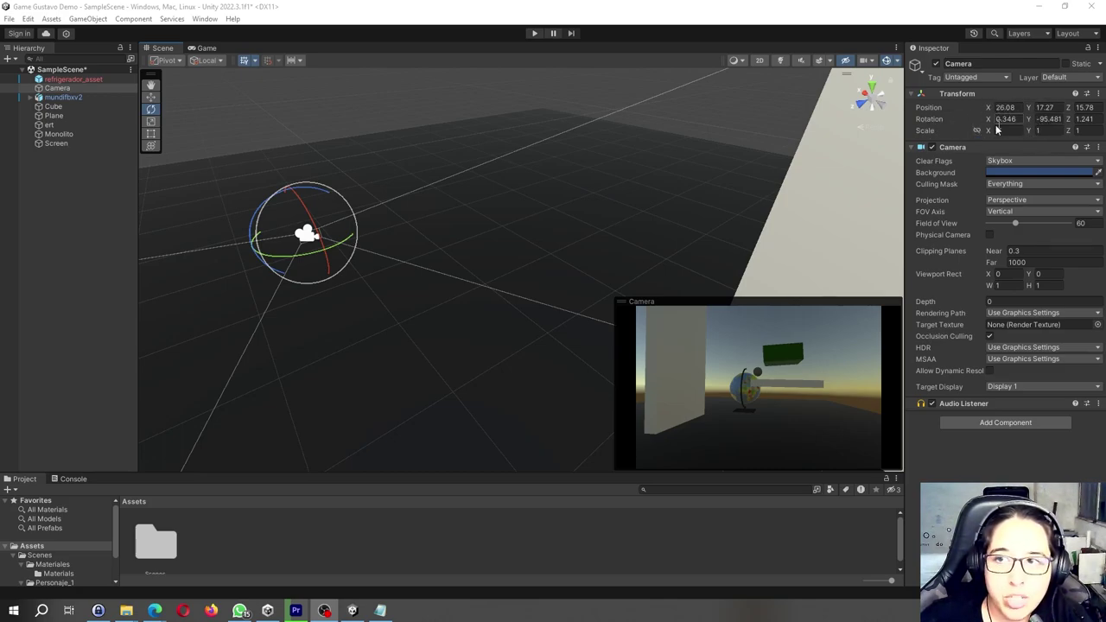
# Frame the Cube, set its scale to 1, 3, 1, and collapse Box Collider and Rigidbody
pyautogui.click(53, 107)
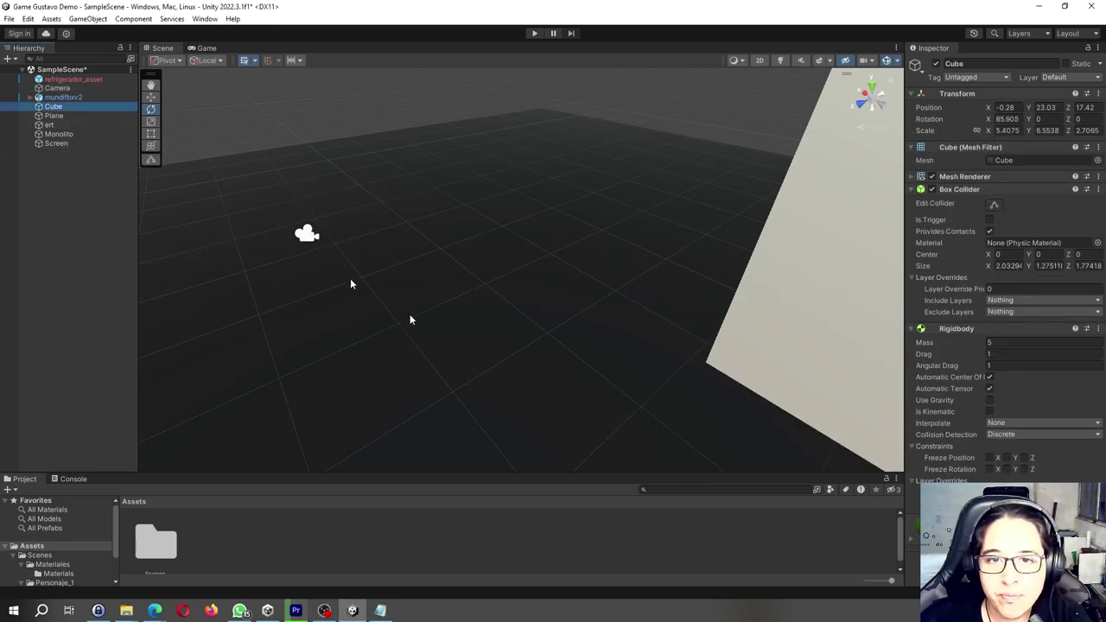
pyautogui.press('f')
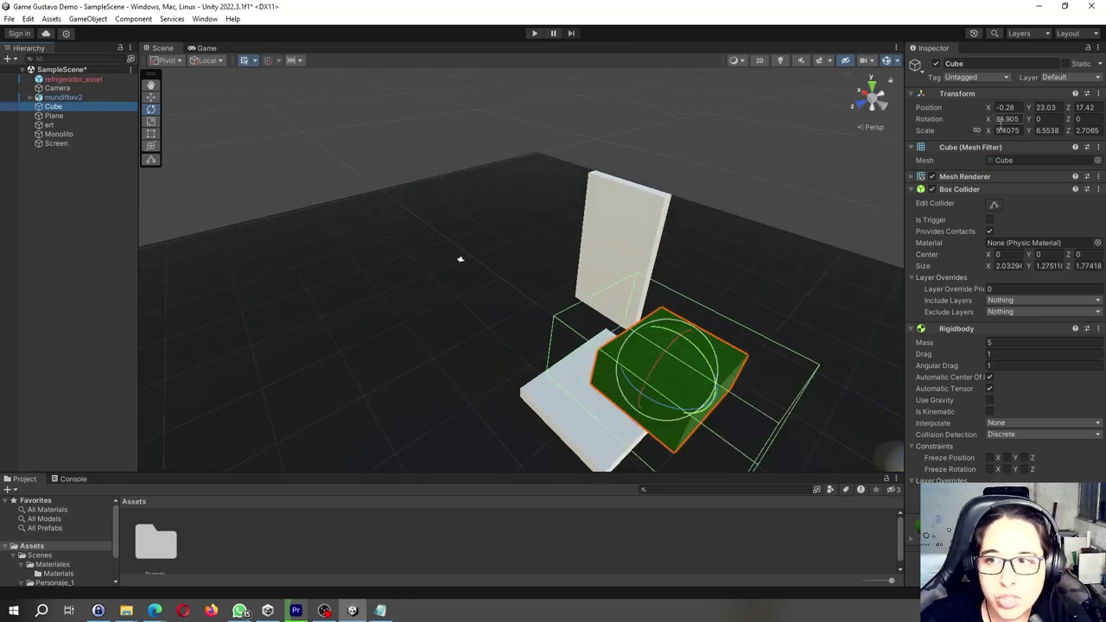
pyautogui.click(1009, 131)
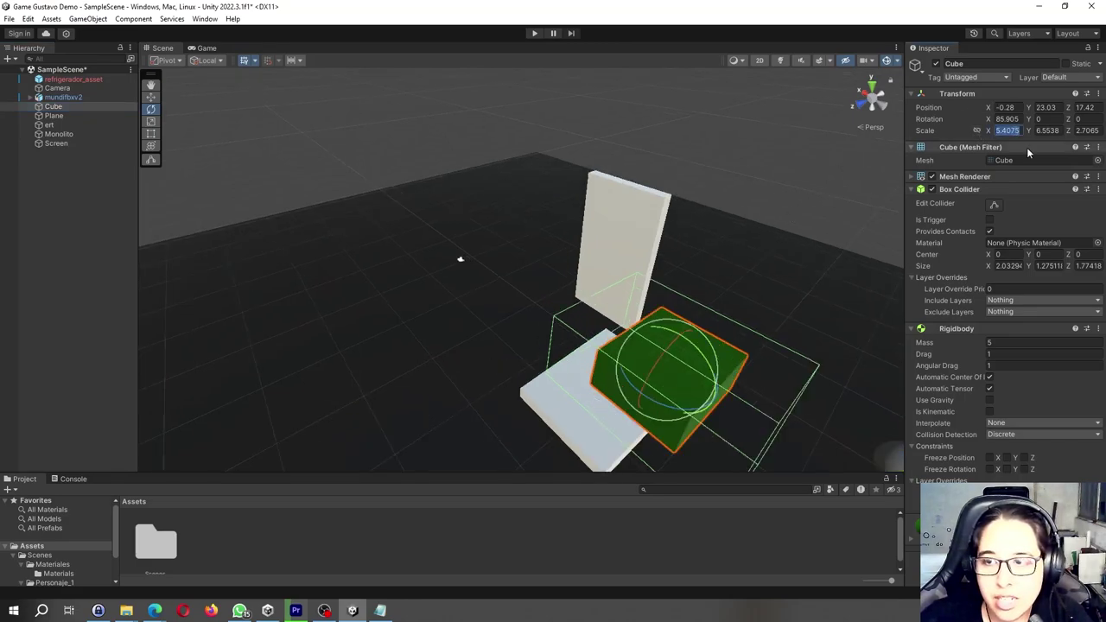
pyautogui.write('11')
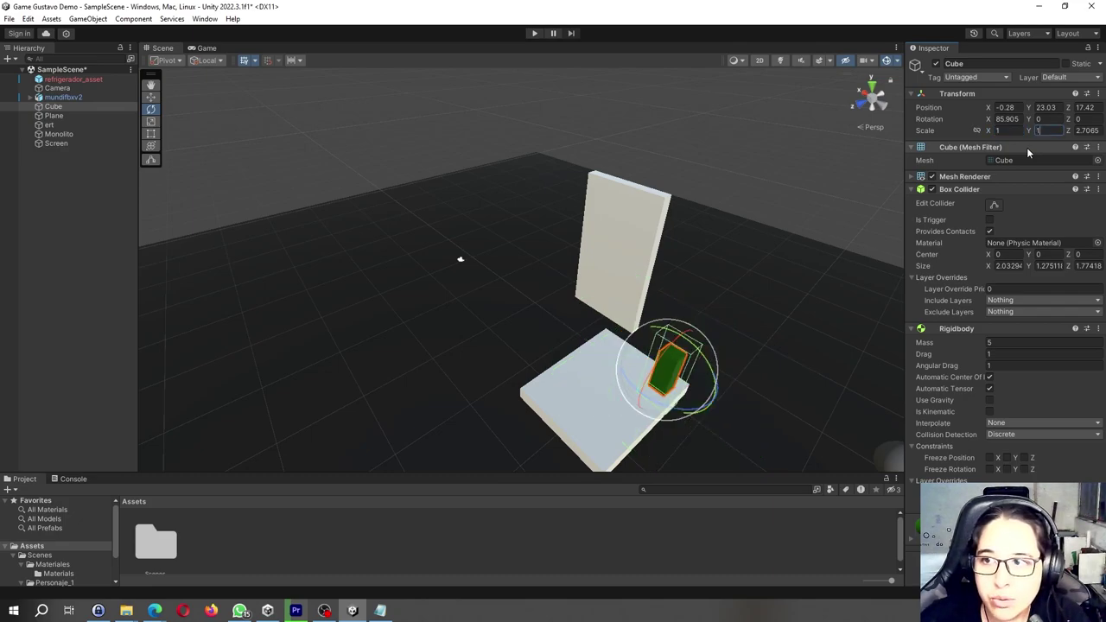
pyautogui.press('Tab')
pyautogui.write('1')
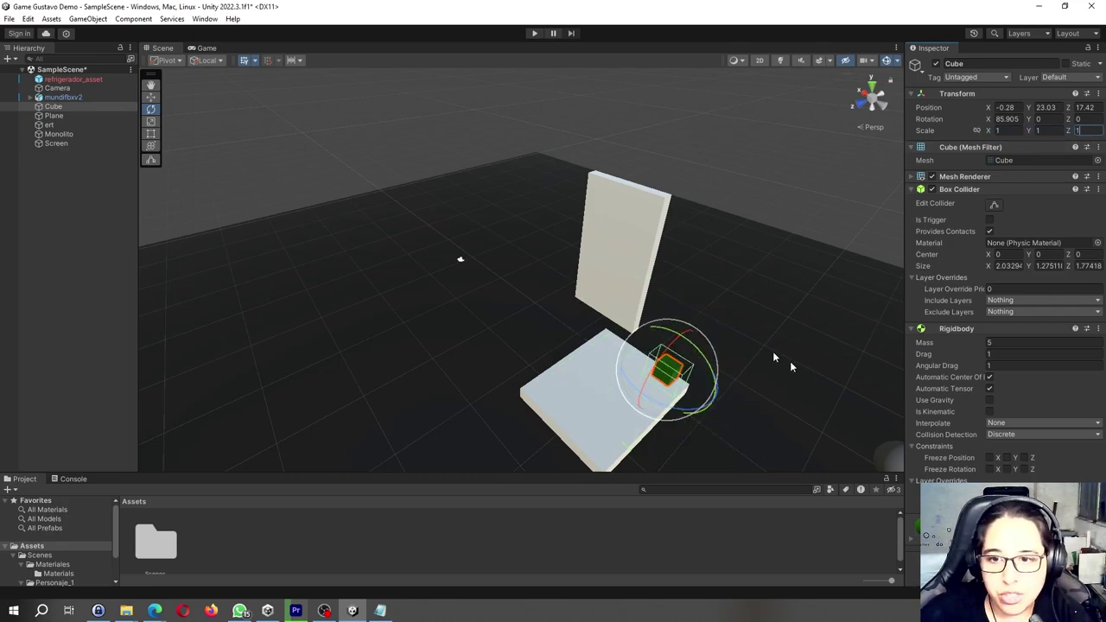
pyautogui.click(1041, 130)
pyautogui.write('3')
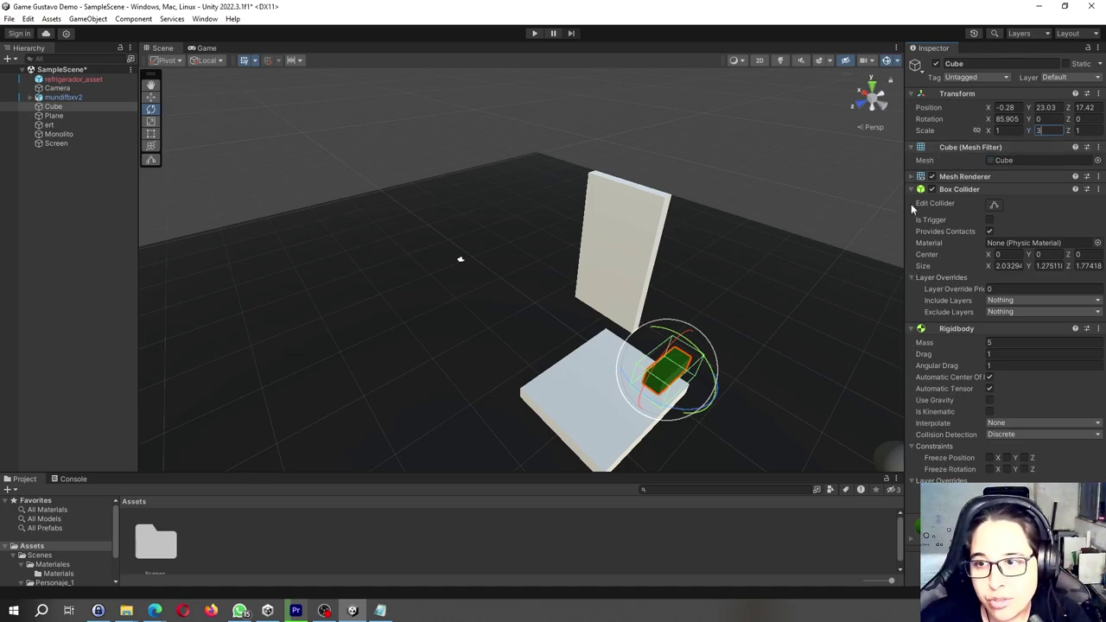
pyautogui.click(911, 190)
pyautogui.click(912, 202)
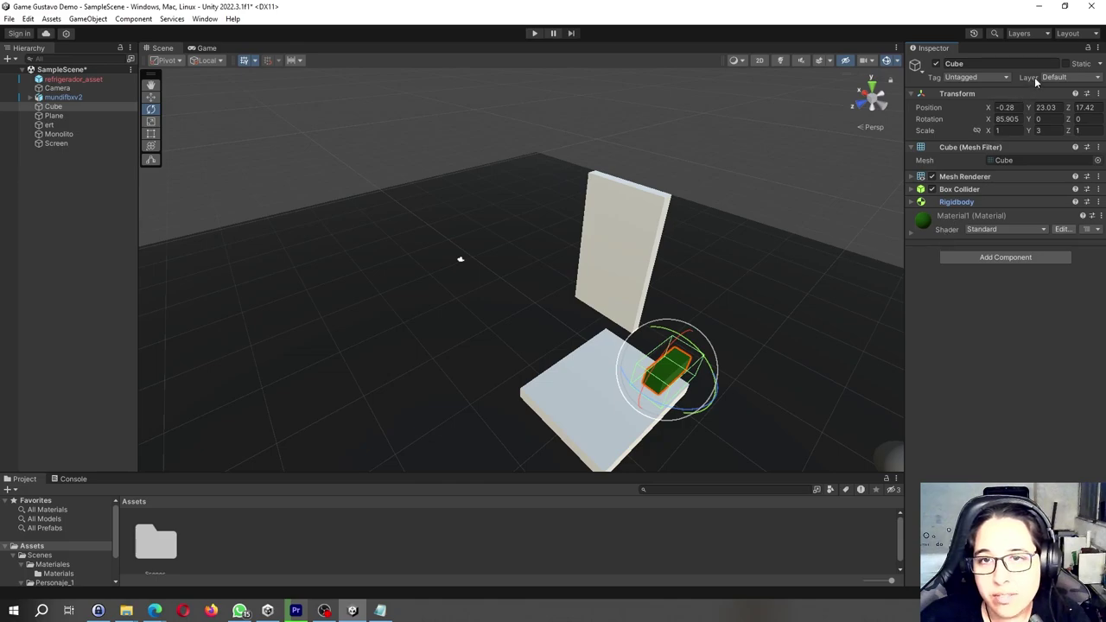
# Inspect the Plane, Monolito and ert objects, then select the mundifbxv2 globe
pyautogui.click(589, 391)
pyautogui.click(634, 229)
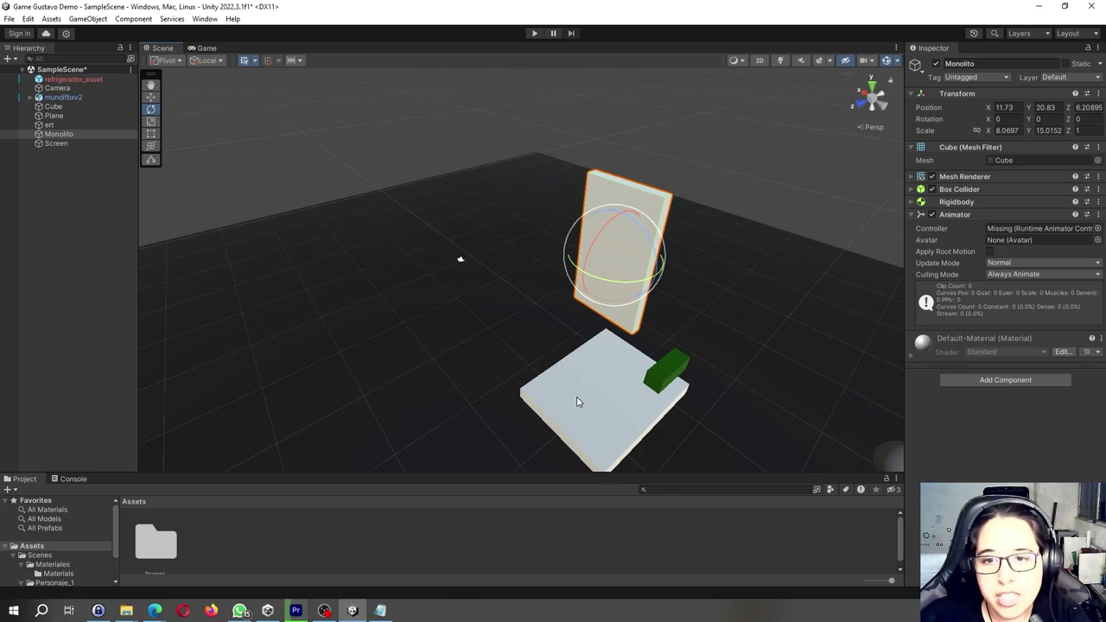
pyautogui.click(605, 397)
pyautogui.scroll(-2, 473, 309)
pyautogui.scroll(-2, 544, 350)
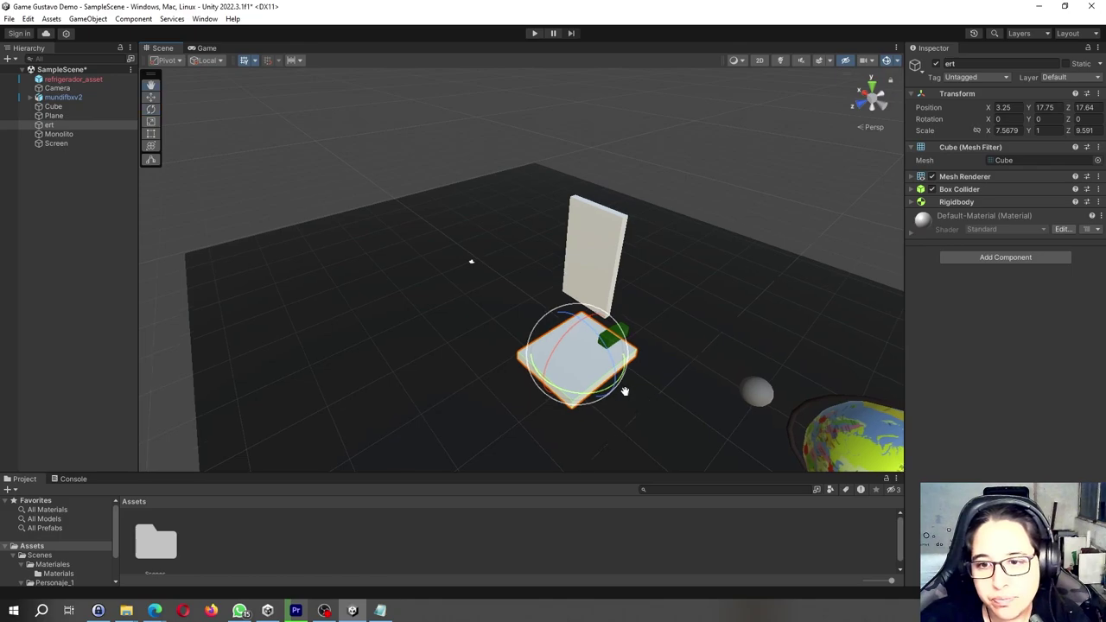
pyautogui.moveTo(627, 391); pyautogui.dragTo(611, 382, button='middle')
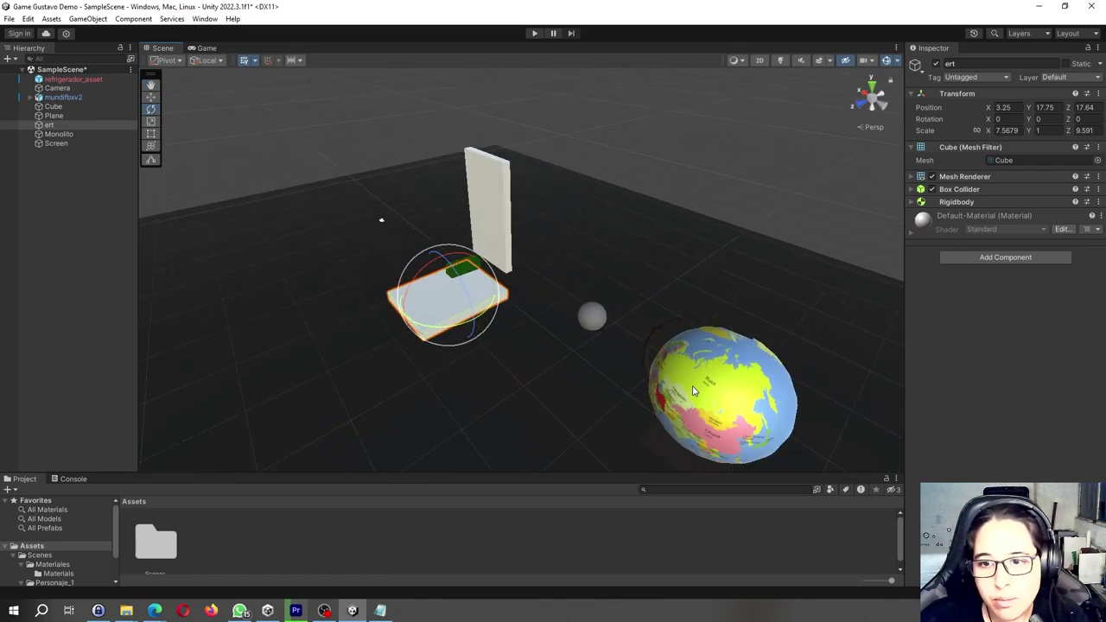
pyautogui.click(693, 390)
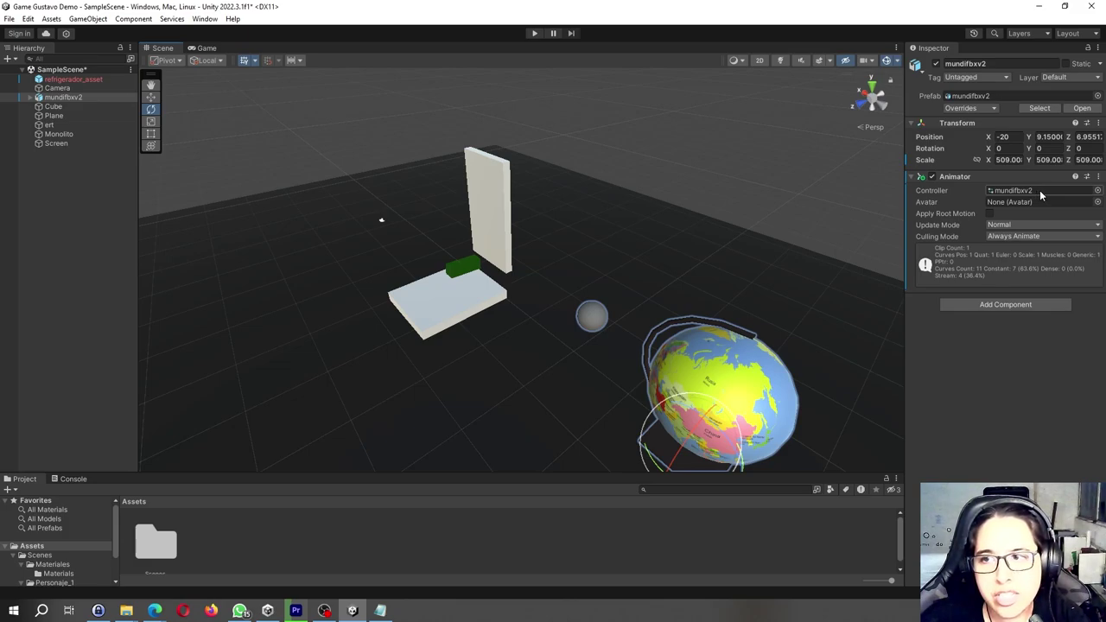
# Enlarge the Project panel below the Scene view
pyautogui.scroll(-2, 755, 372)
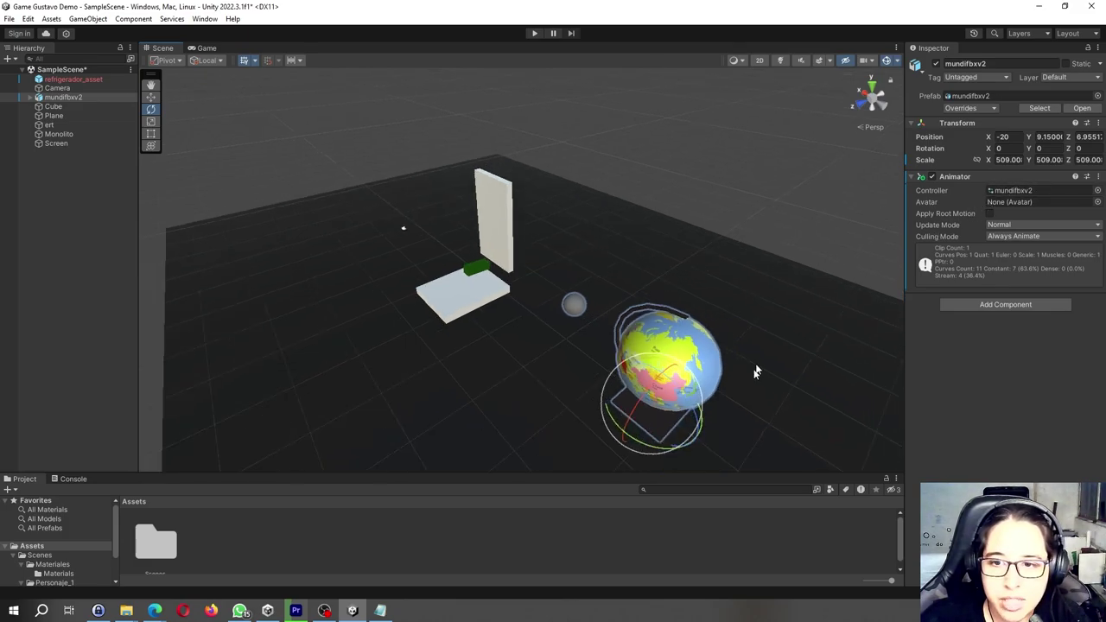
pyautogui.scroll(2, 698, 397)
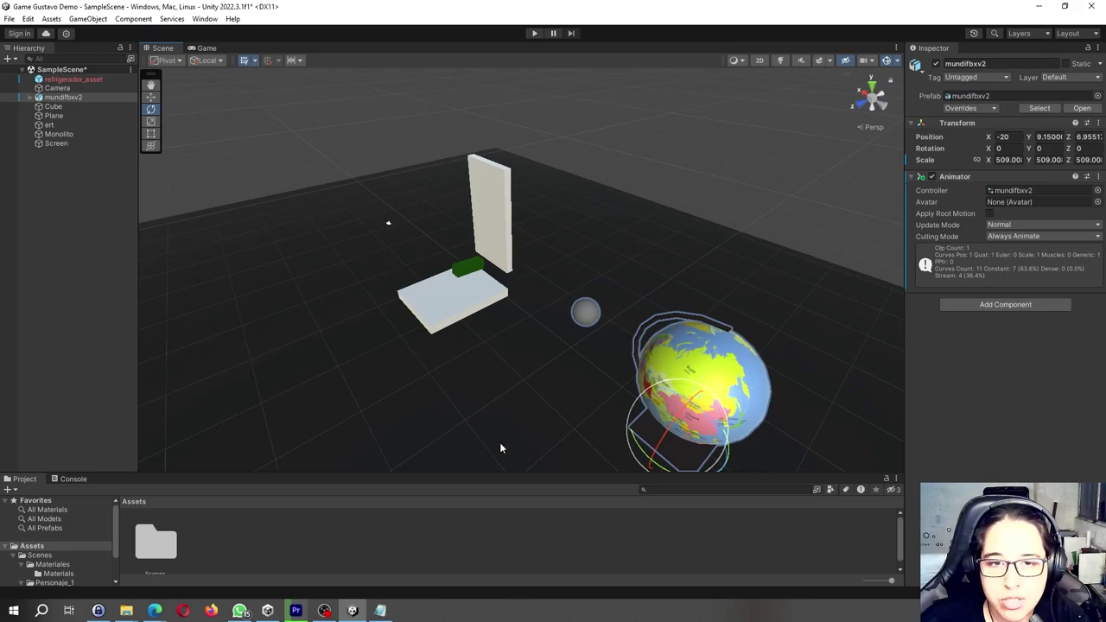
pyautogui.moveTo(473, 471); pyautogui.dragTo(472, 406)
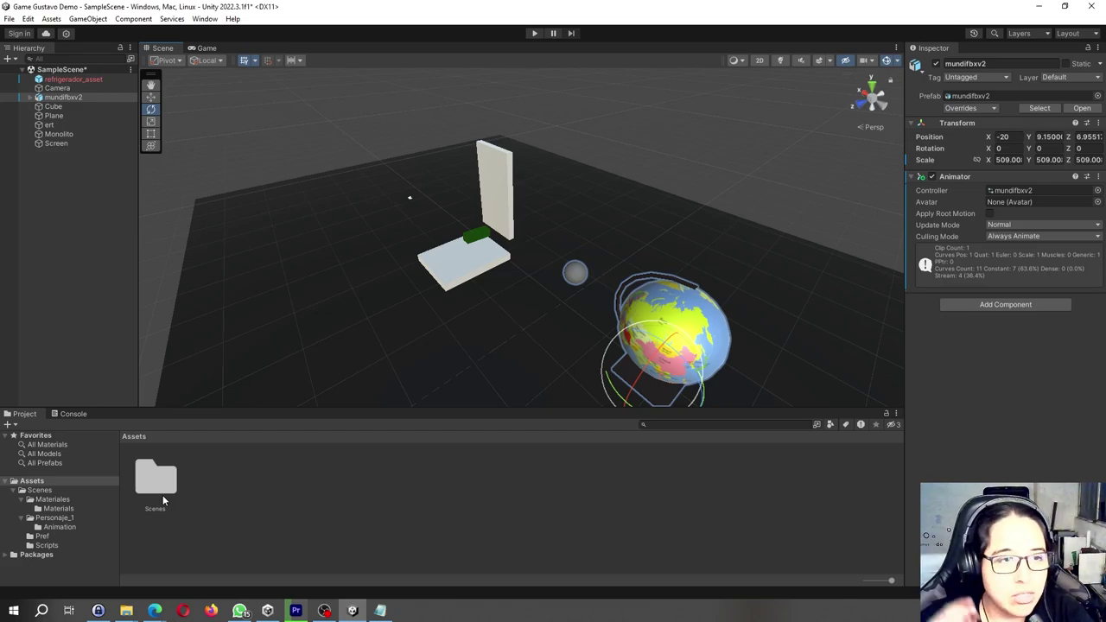
# Open the Scenes folder, compare the Credits and SampleScene scenes, then clear the selection
pyautogui.doubleClick(163, 495)
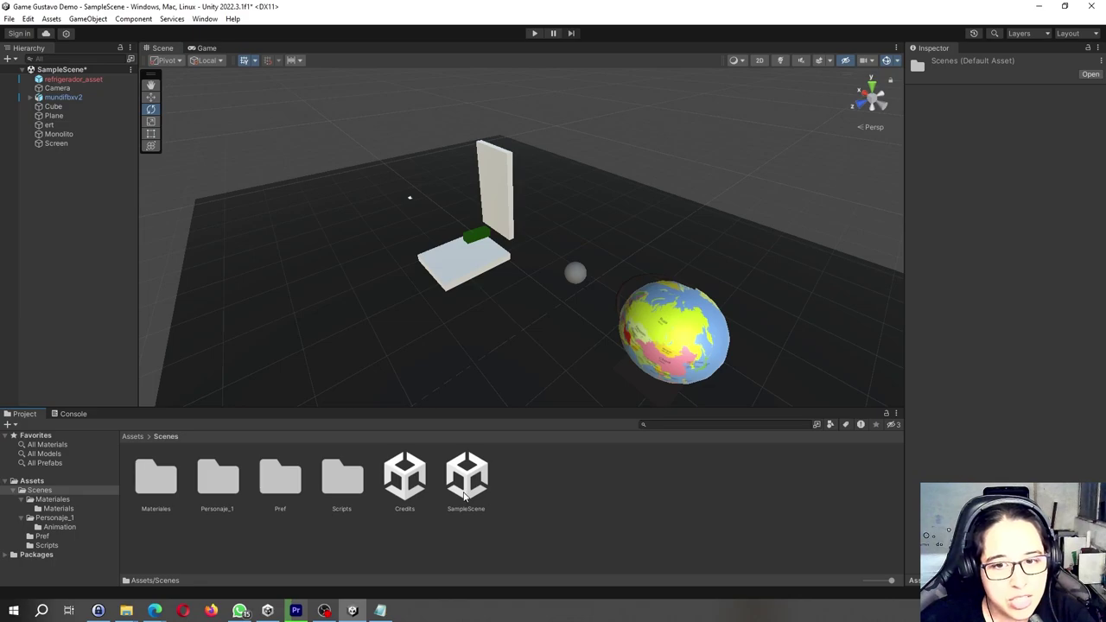
pyautogui.click(465, 494)
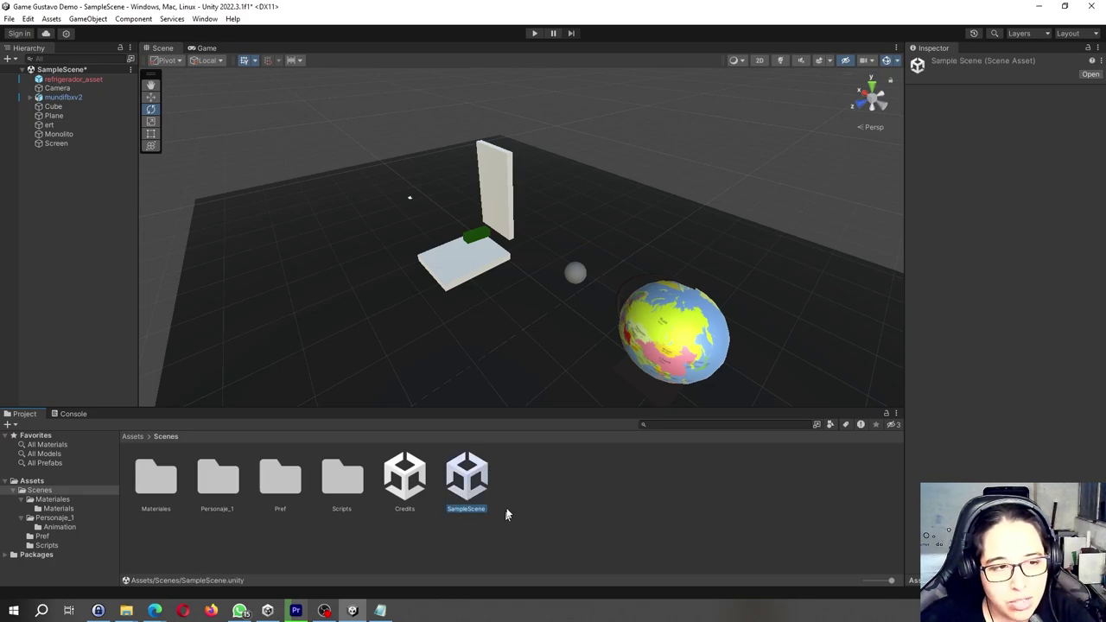
pyautogui.click(418, 491)
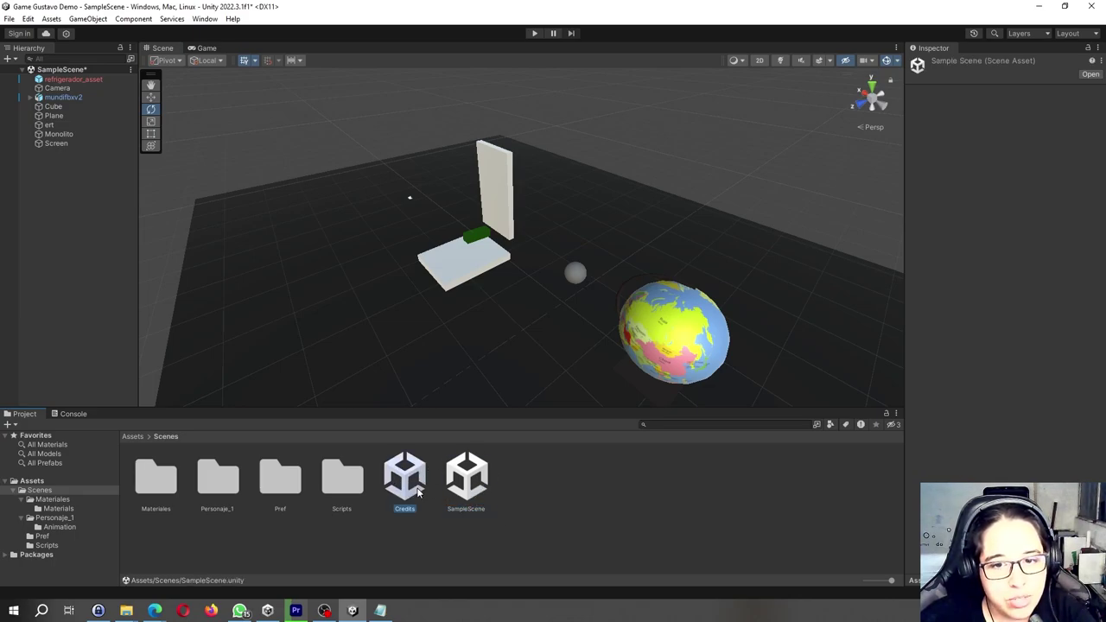
pyautogui.click(465, 488)
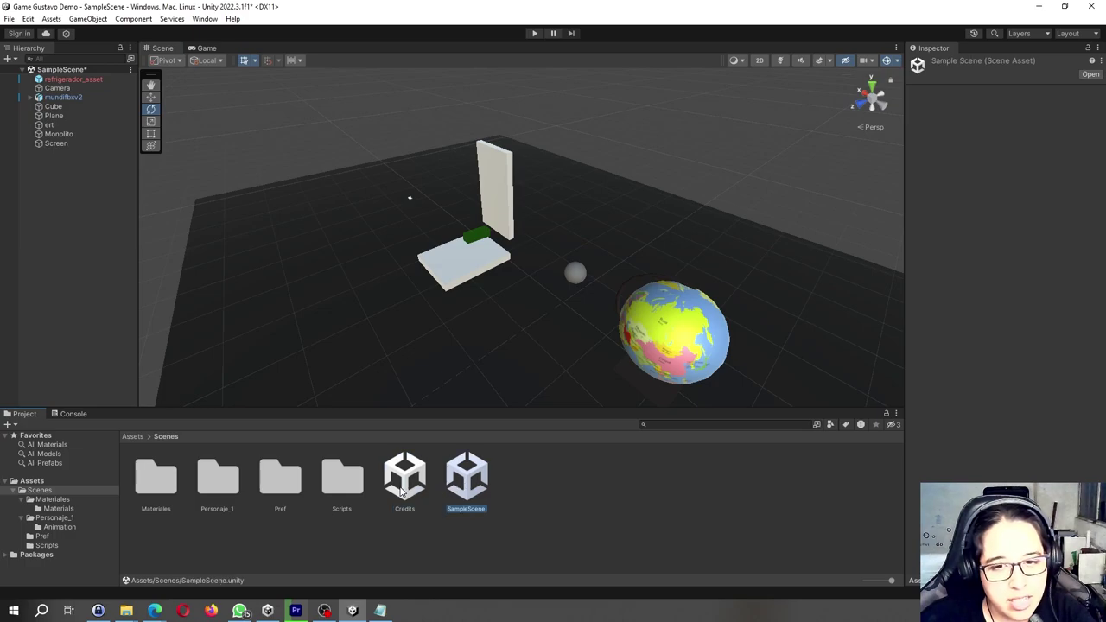
pyautogui.click(403, 490)
pyautogui.click(464, 489)
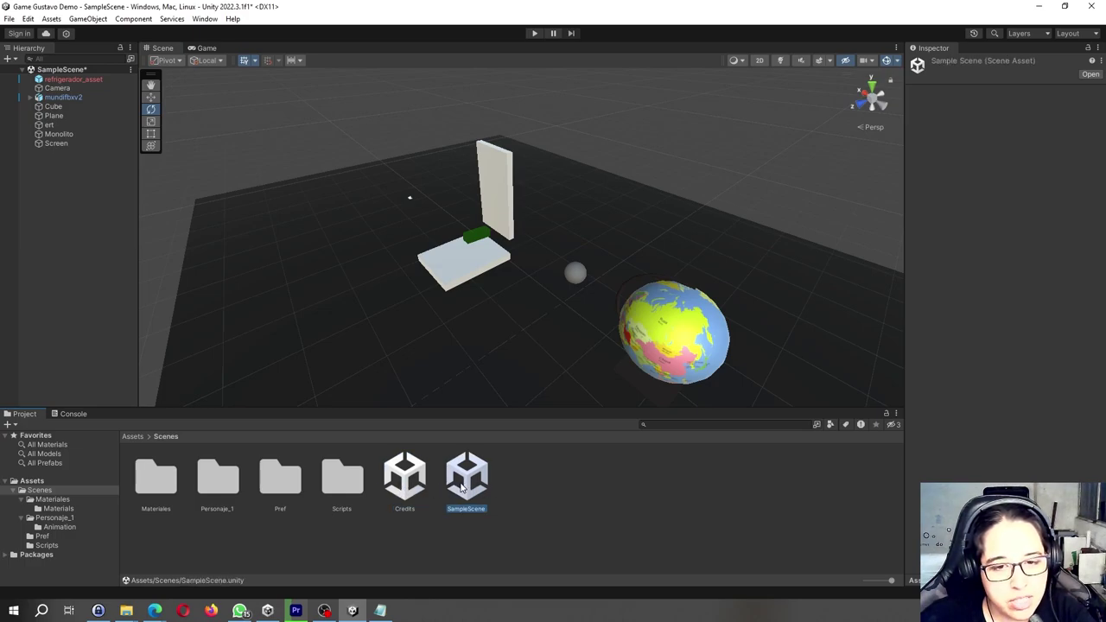
pyautogui.click(385, 523)
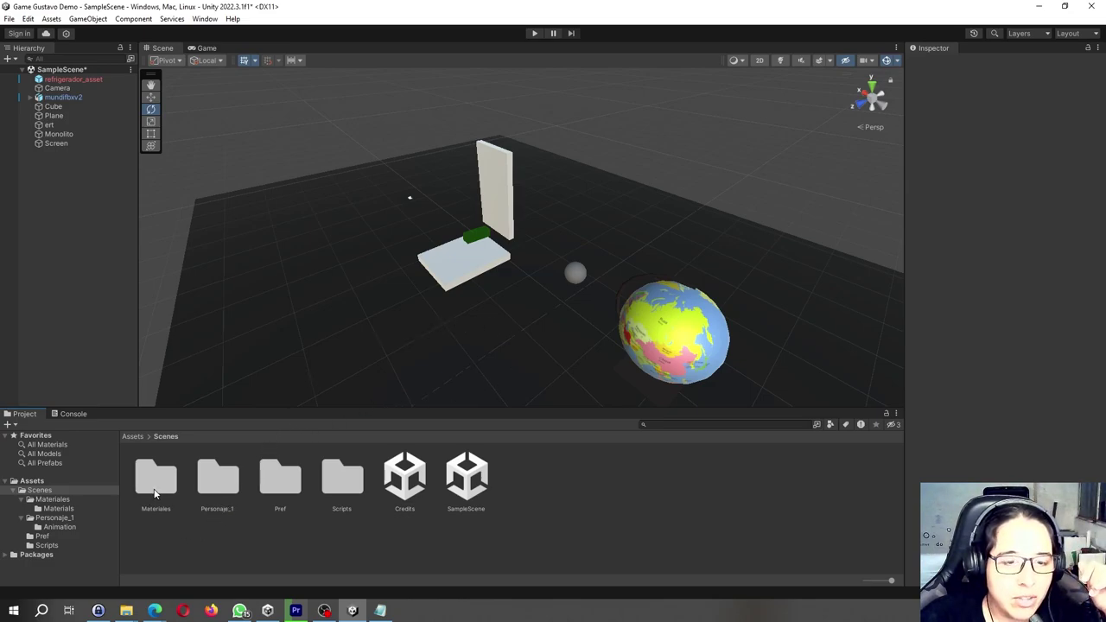
# Browse the Personaje_1 and Pref folders, returning to Scenes after each
pyautogui.click(156, 494)
pyautogui.click(216, 491)
pyautogui.doubleClick(214, 492)
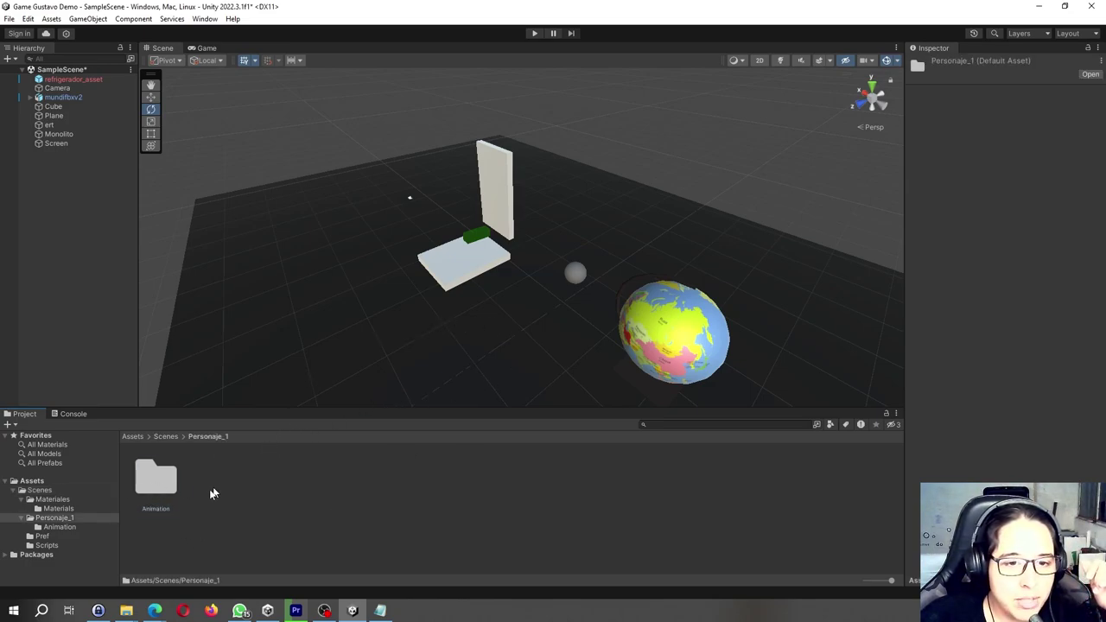
pyautogui.click(165, 436)
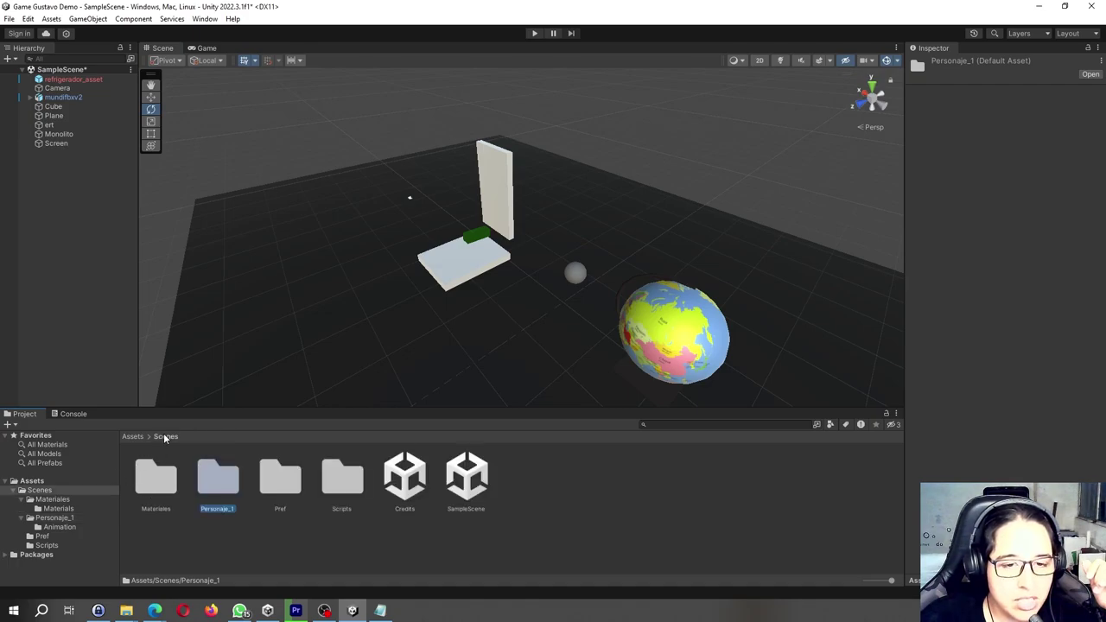
pyautogui.doubleClick(291, 484)
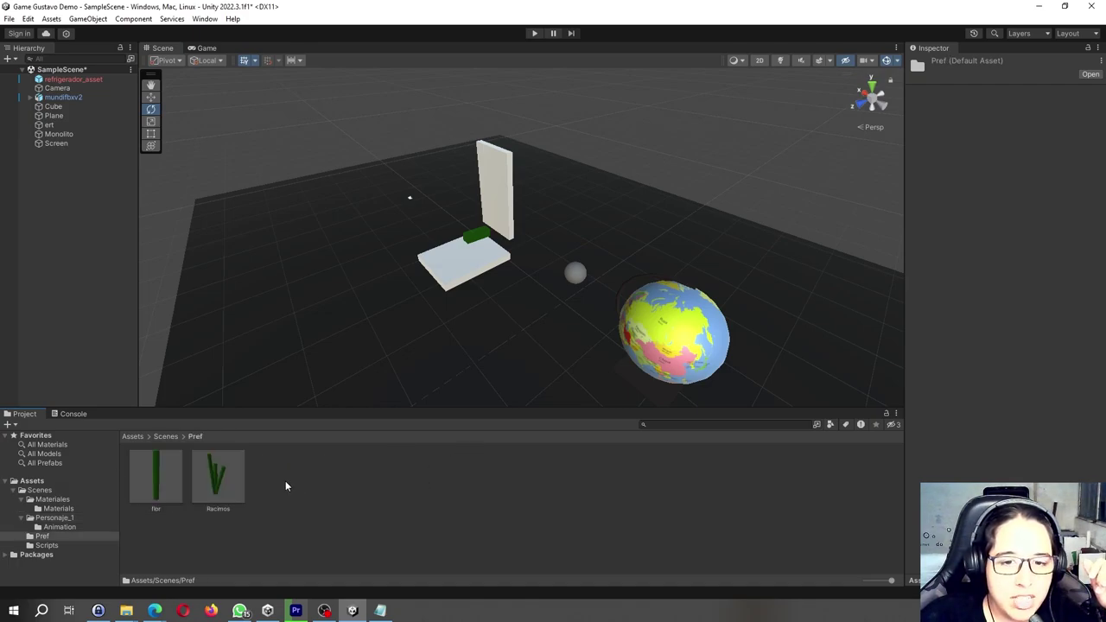
pyautogui.click(165, 436)
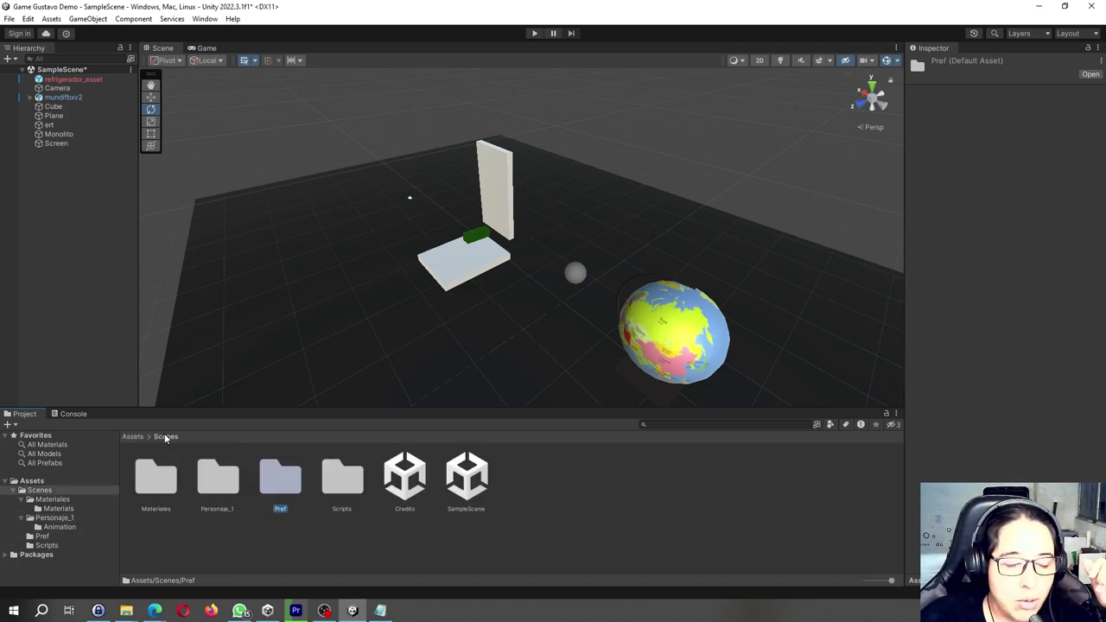
# Open the Scripts folder and preview the Move_Character2 script's code
pyautogui.click(345, 493)
pyautogui.doubleClick(337, 491)
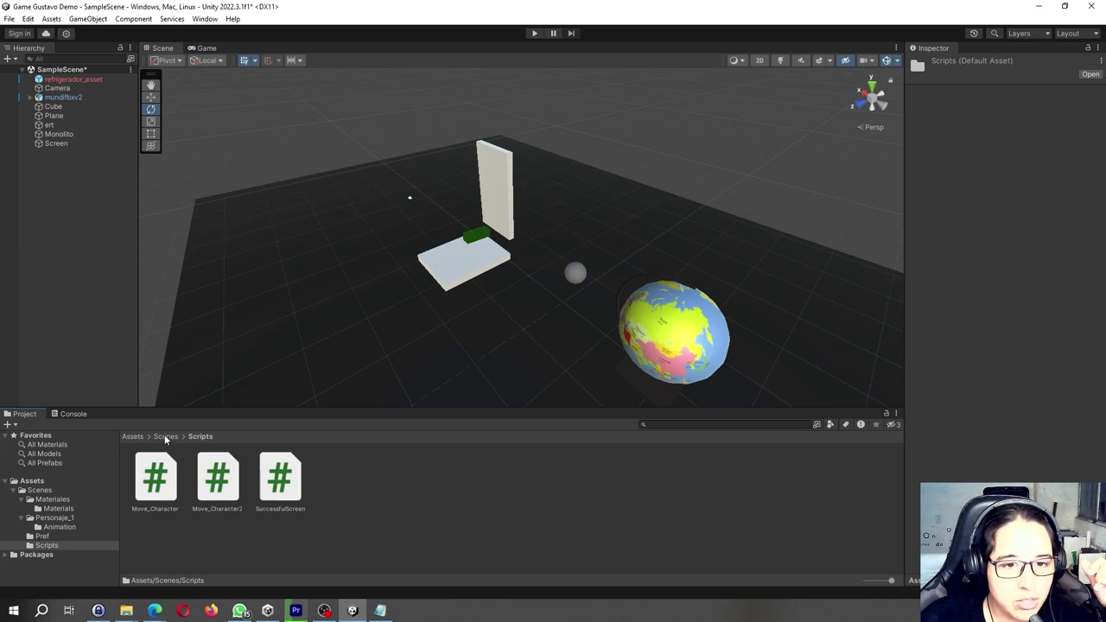
pyautogui.click(207, 476)
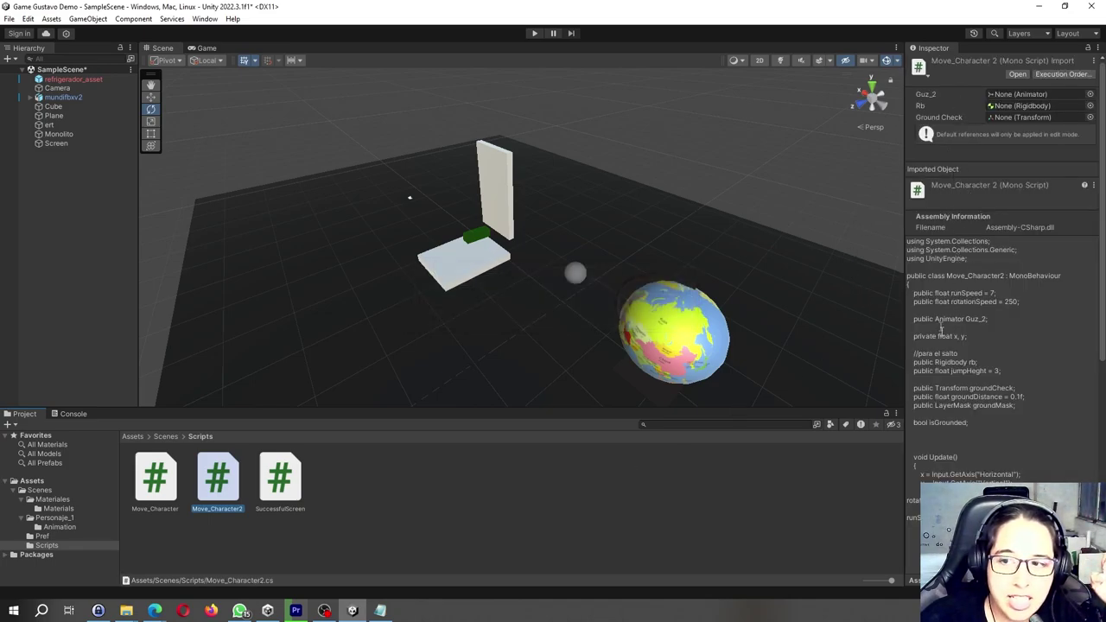
# Scroll through the Move_Character2 code preview, then go back to the Scenes folder
pyautogui.scroll(-3, 941, 329)
pyautogui.scroll(-3, 951, 355)
pyautogui.scroll(-4, 972, 399)
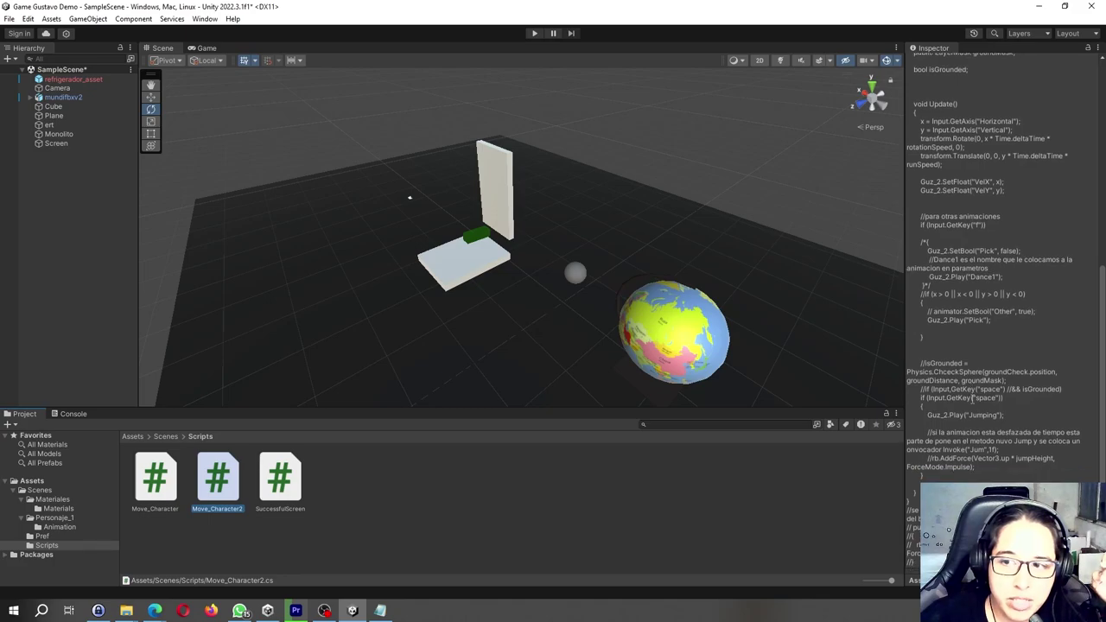
pyautogui.scroll(5, 972, 399)
pyautogui.scroll(-3, 971, 400)
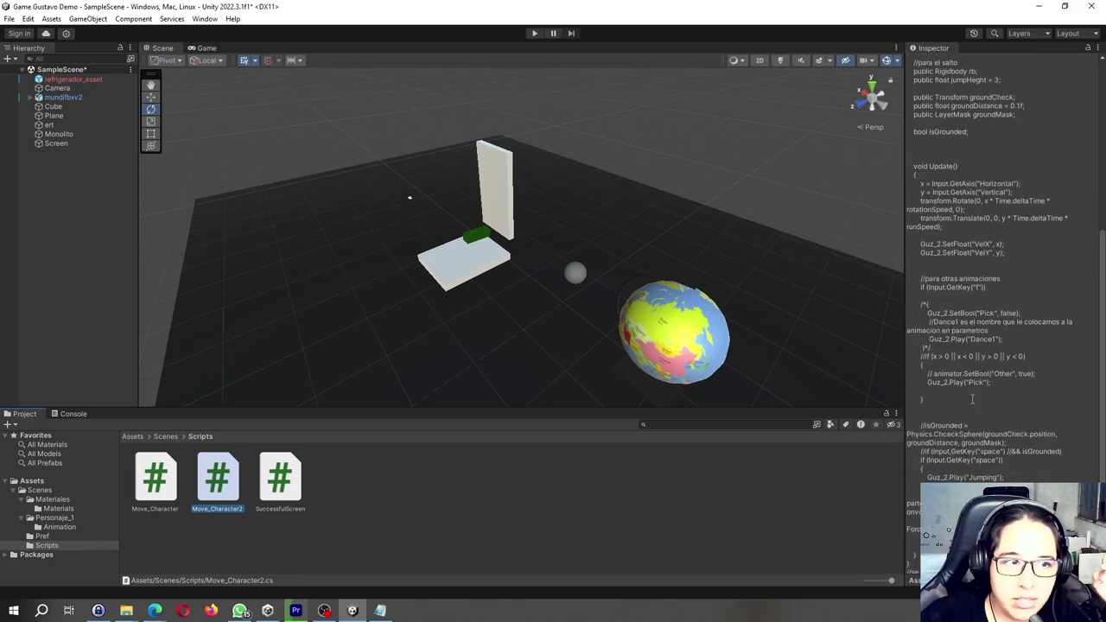
pyautogui.scroll(6, 972, 399)
pyautogui.scroll(3, 972, 400)
pyautogui.scroll(-3, 972, 399)
pyautogui.scroll(-7, 972, 399)
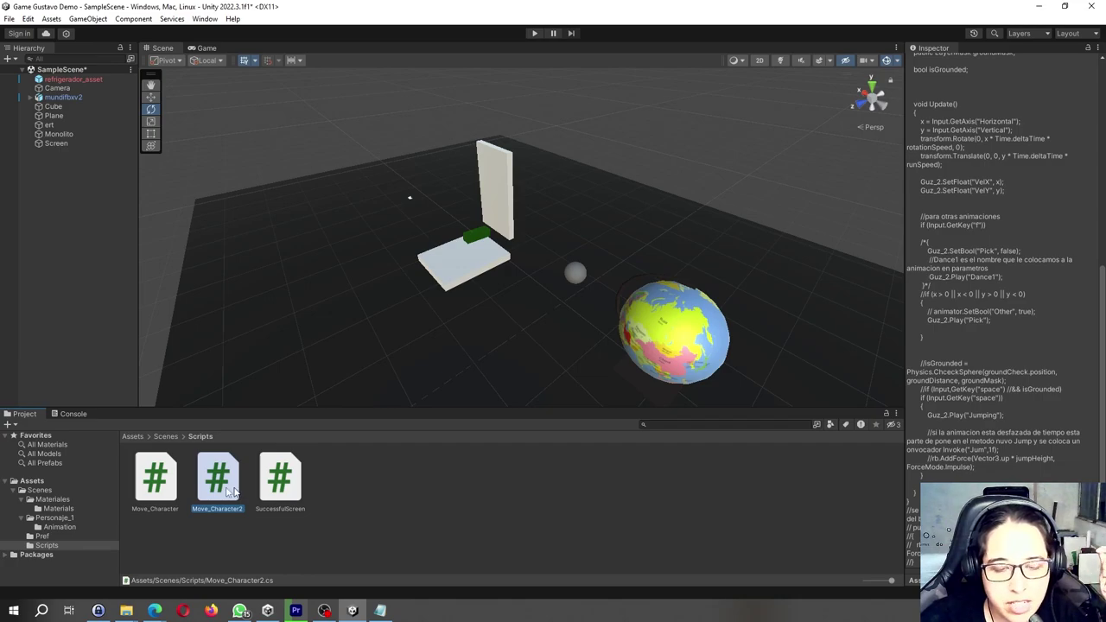
pyautogui.click(166, 438)
# Deselect the script and show the Window menu's Animation submenu
pyautogui.click(462, 531)
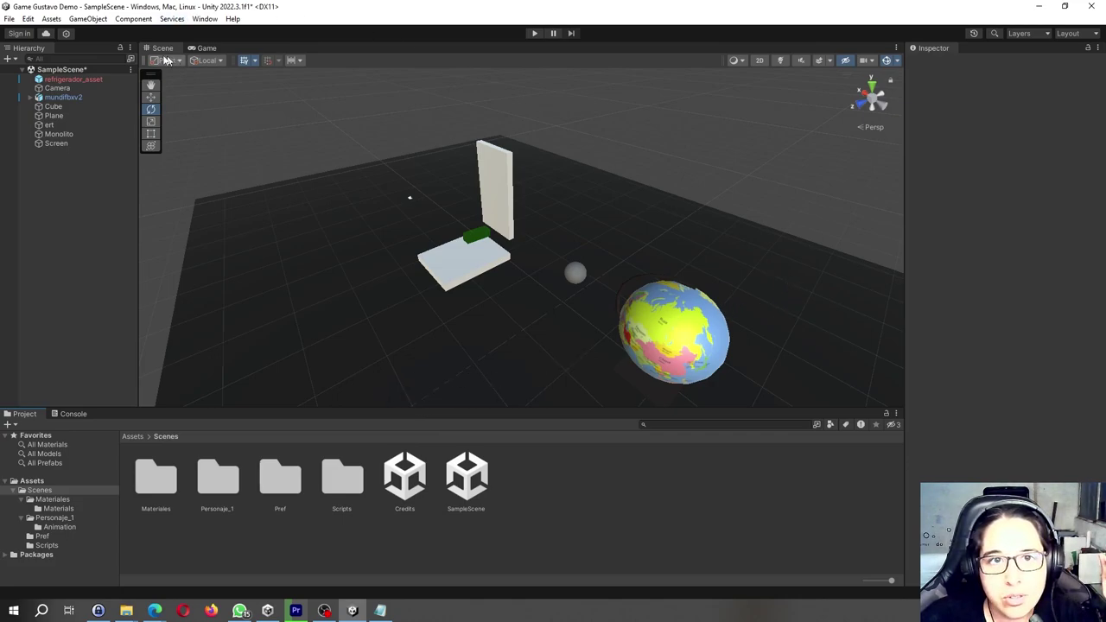
pyautogui.click(206, 19)
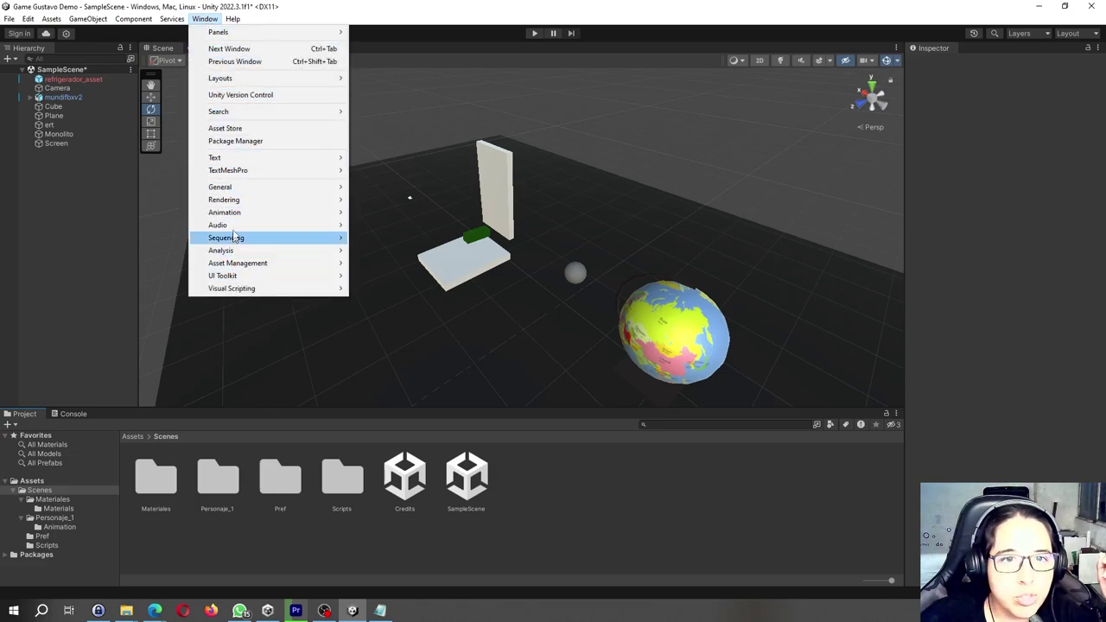
pyautogui.moveTo(225, 25)
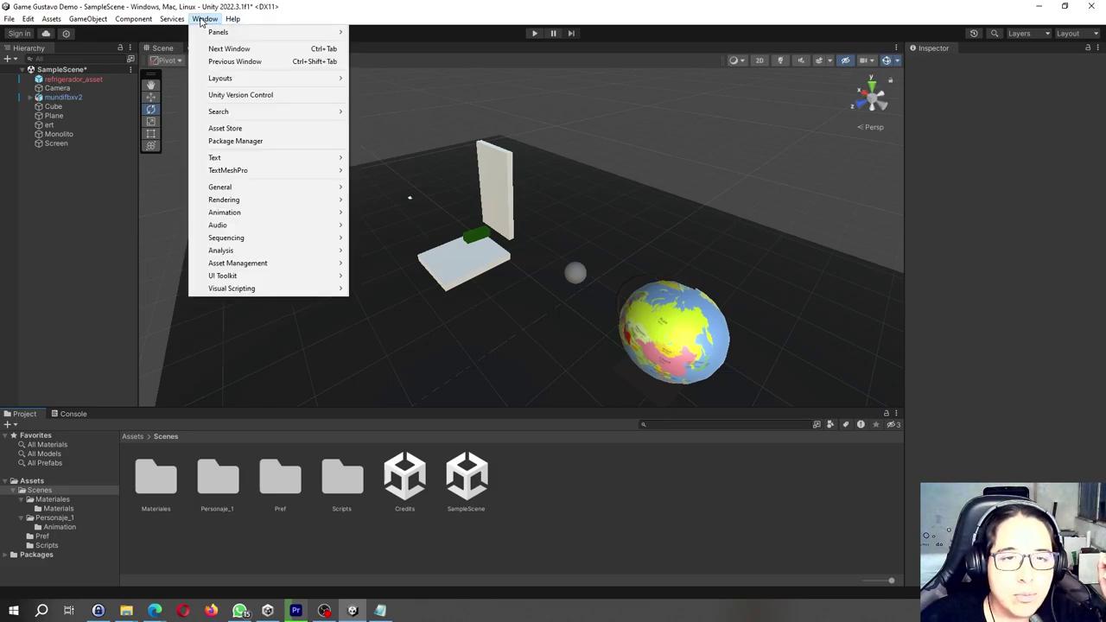
pyautogui.moveTo(240, 290)
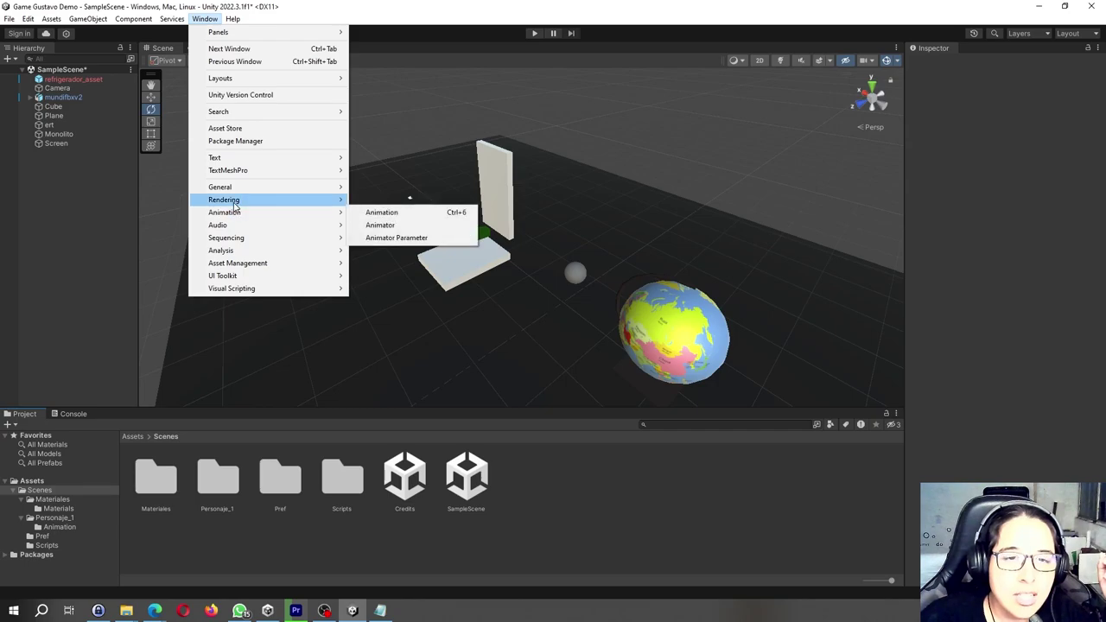
pyautogui.moveTo(238, 213)
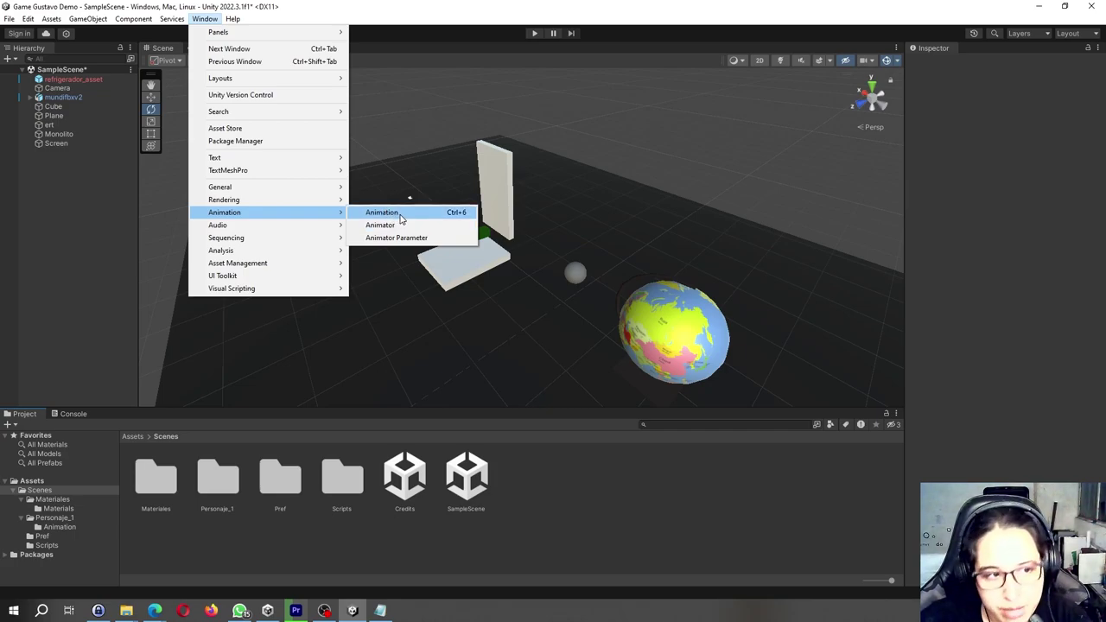
# Open the Animator window, zoom its grid, and check the Scene tab before returning
pyautogui.click(399, 225)
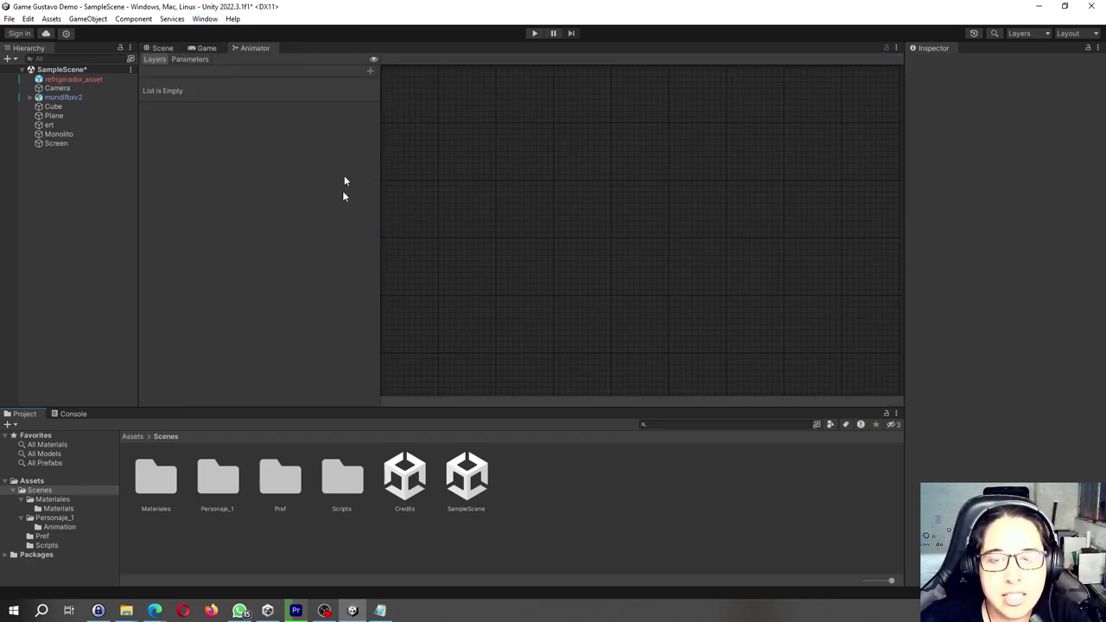
pyautogui.scroll(2, 524, 261)
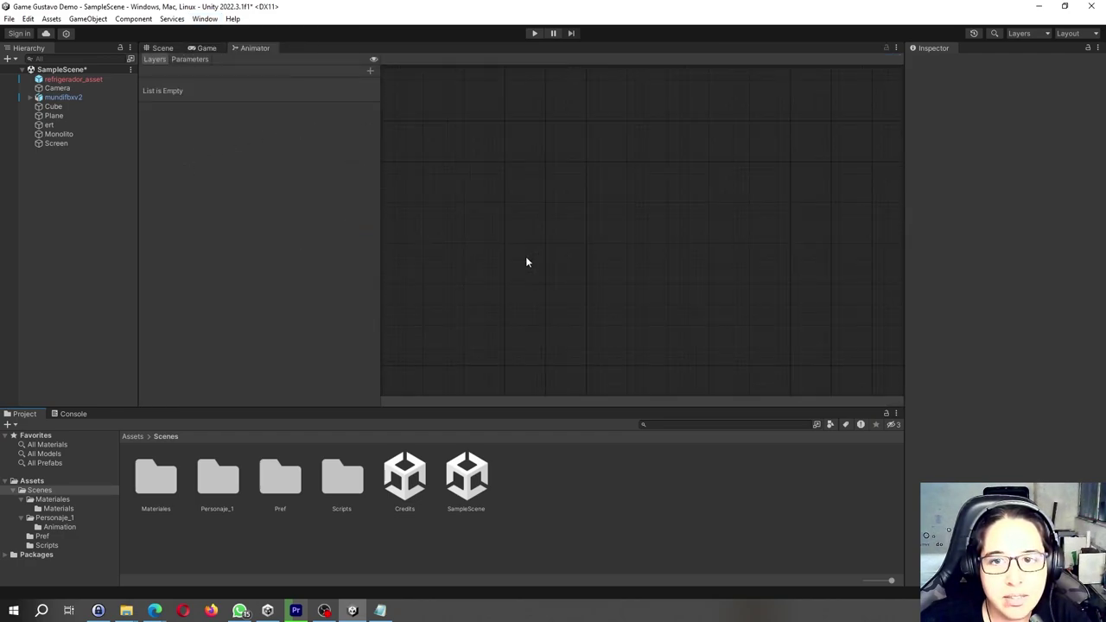
pyautogui.scroll(4, 525, 262)
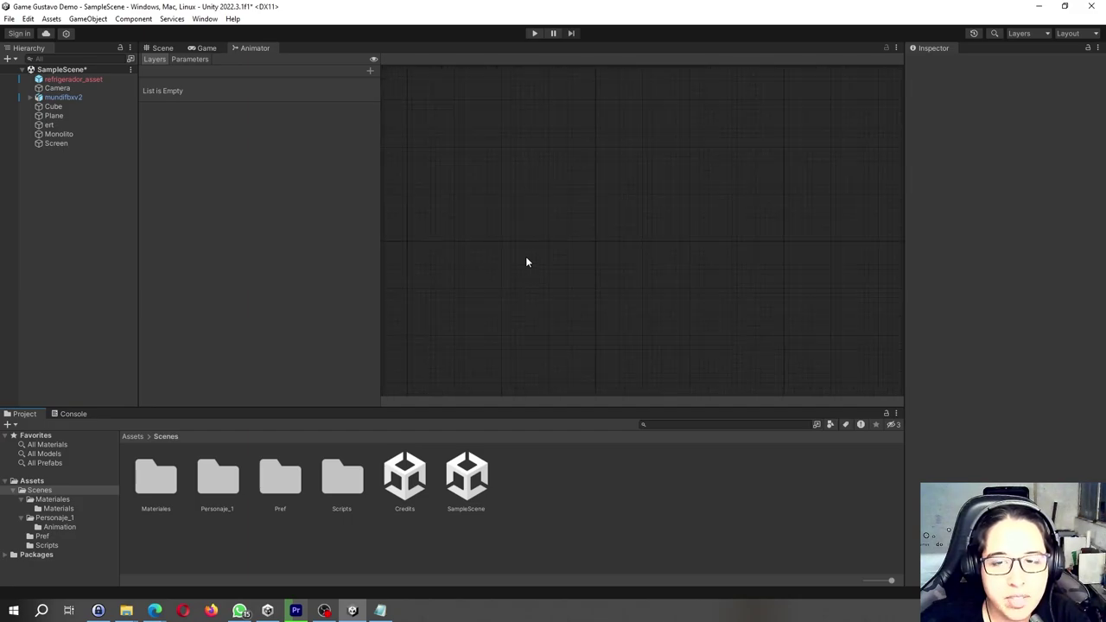
pyautogui.click(163, 49)
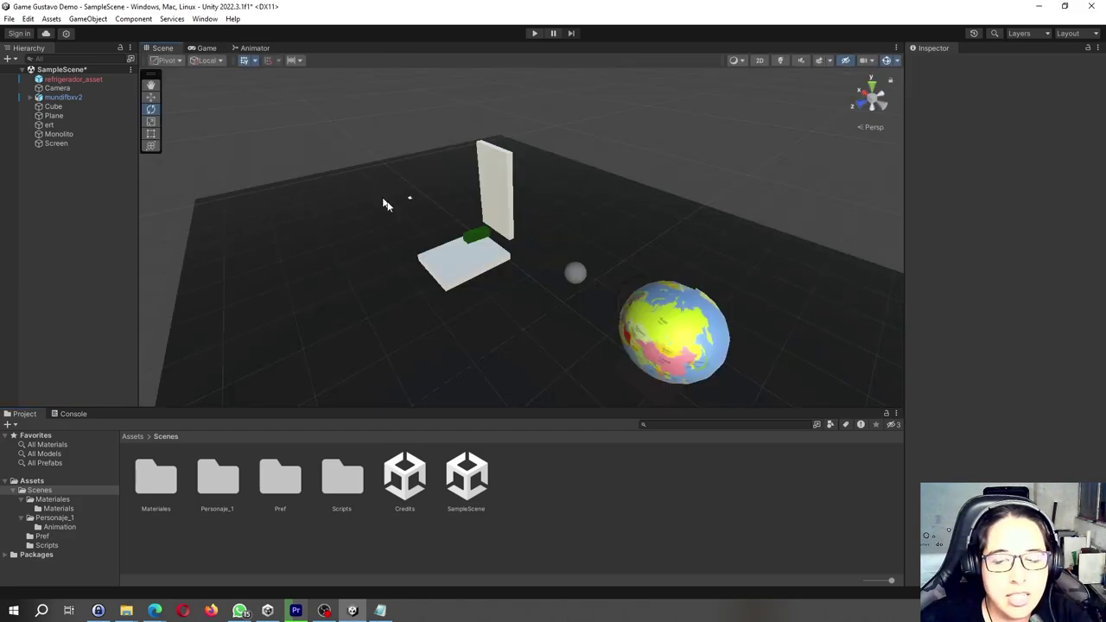
pyautogui.click(266, 50)
pyautogui.click(200, 19)
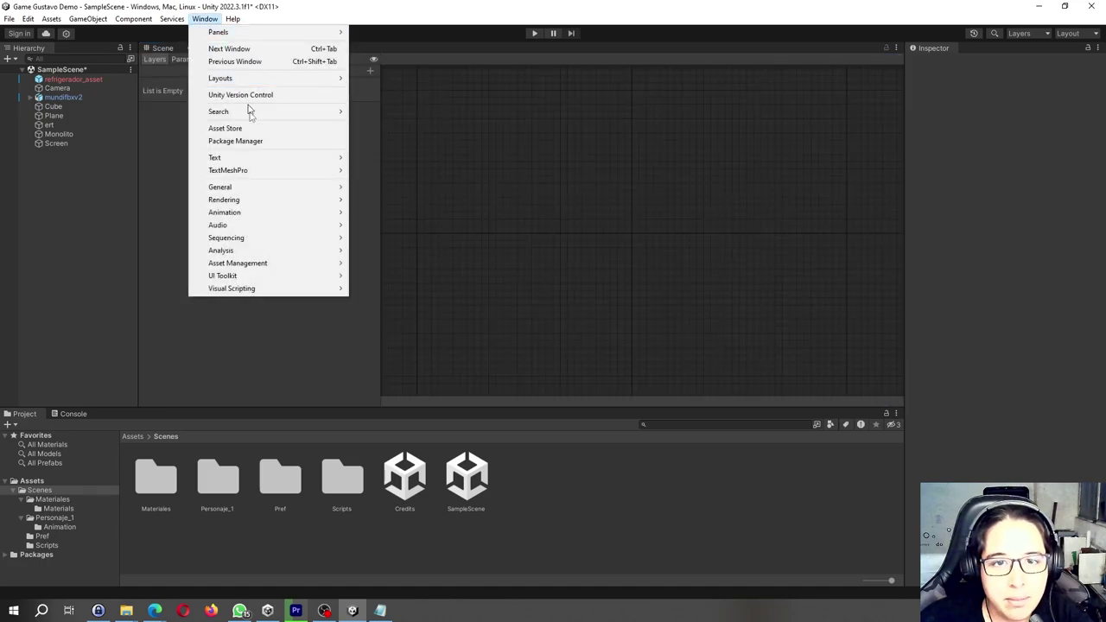
pyautogui.moveTo(281, 212)
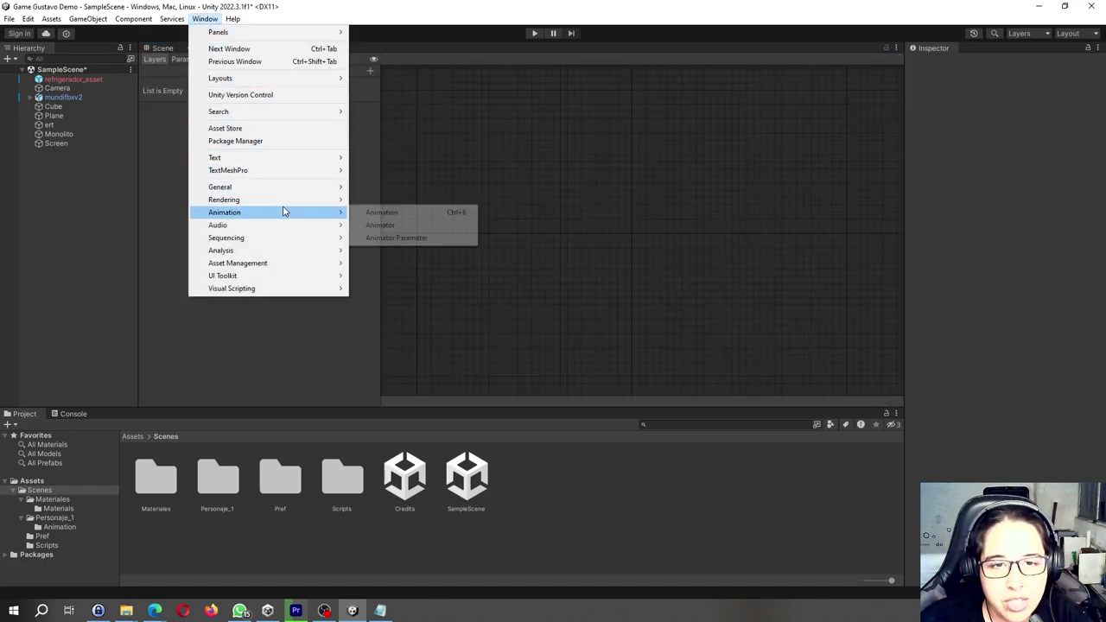
pyautogui.click(411, 218)
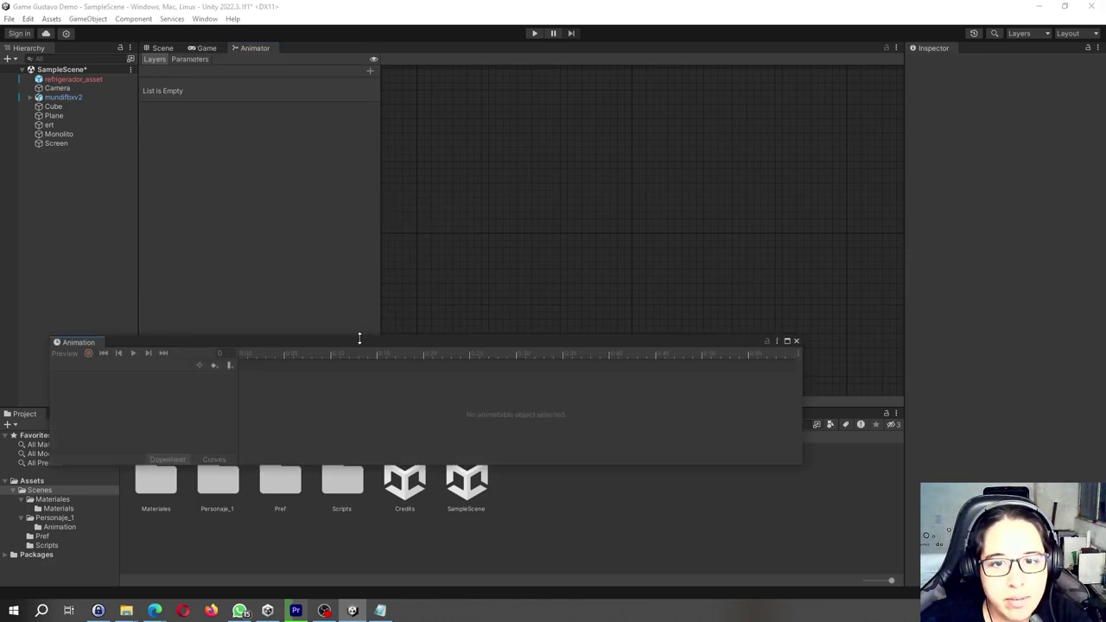
pyautogui.moveTo(391, 339); pyautogui.dragTo(437, 203)
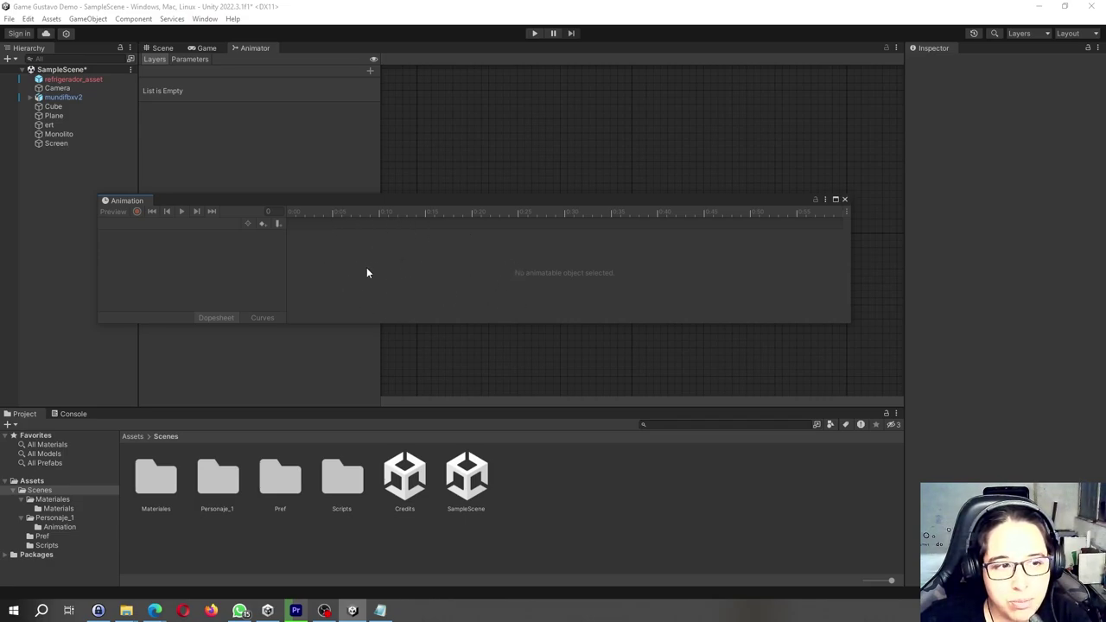
pyautogui.click(844, 202)
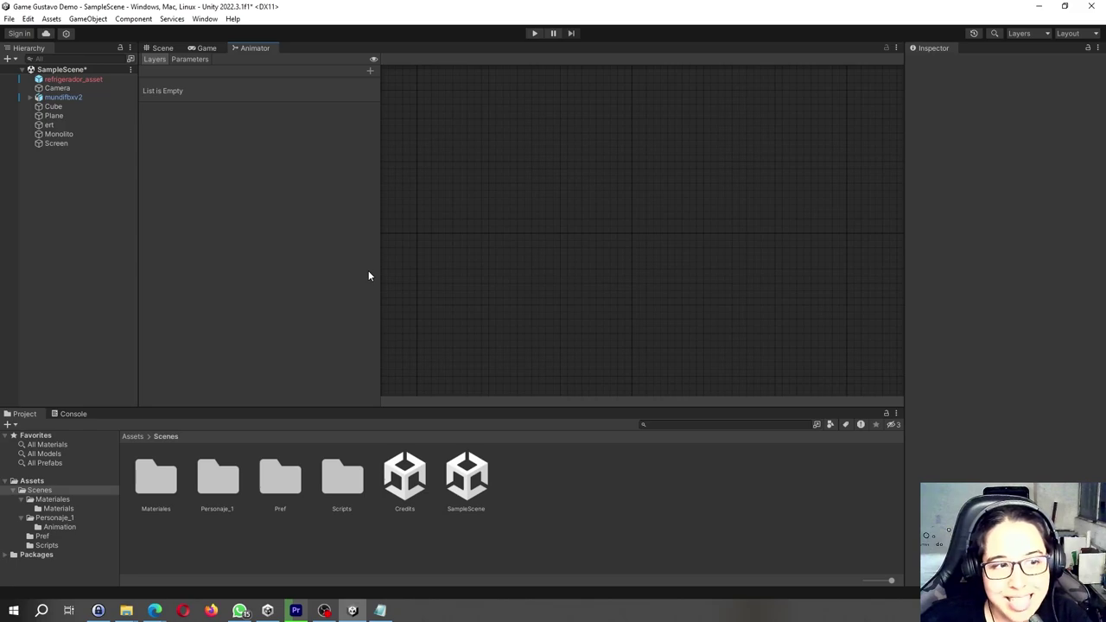
# Return to the Scene view, select the ground plane, zoom around it, then deselect
pyautogui.click(162, 49)
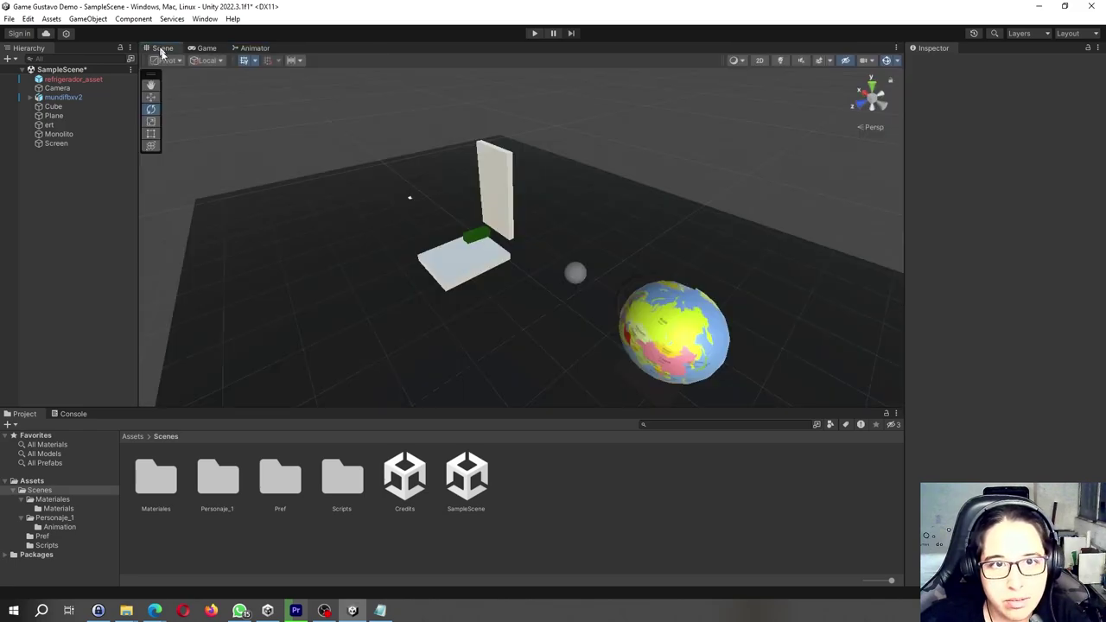
pyautogui.click(360, 311)
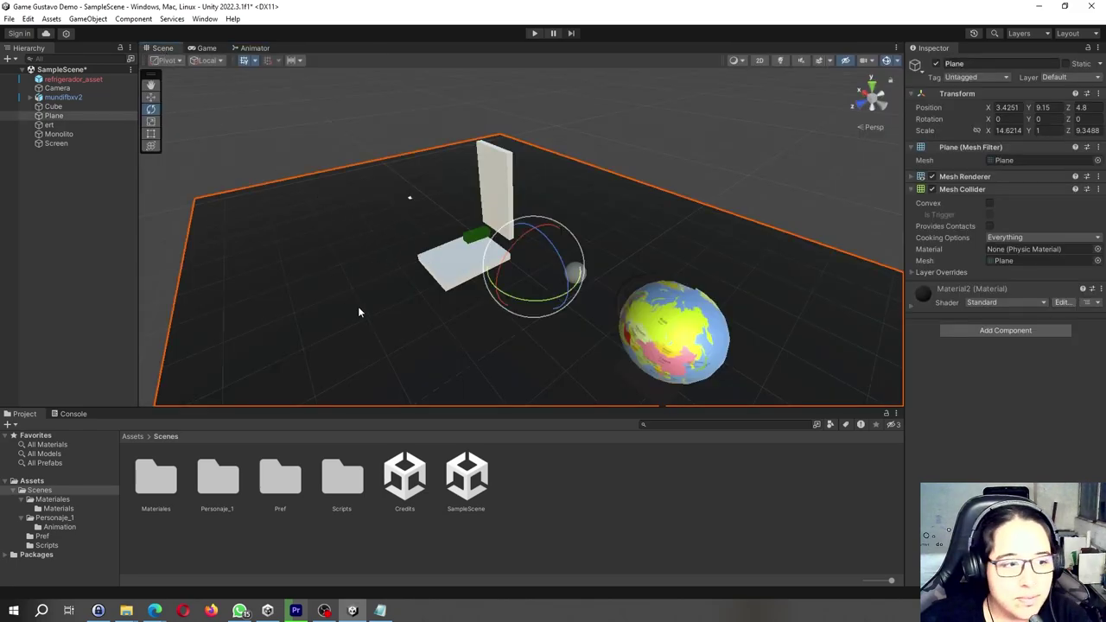
pyautogui.scroll(2, 359, 311)
pyautogui.scroll(3, 360, 311)
pyautogui.scroll(-2, 360, 311)
pyautogui.scroll(-1, 360, 312)
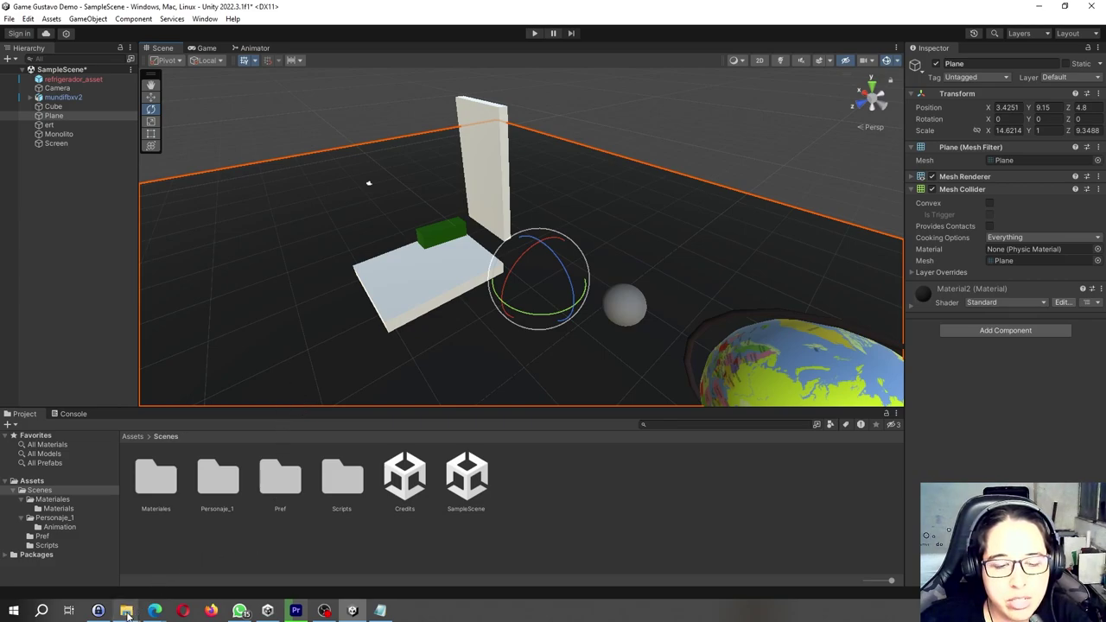
pyautogui.moveTo(127, 611)
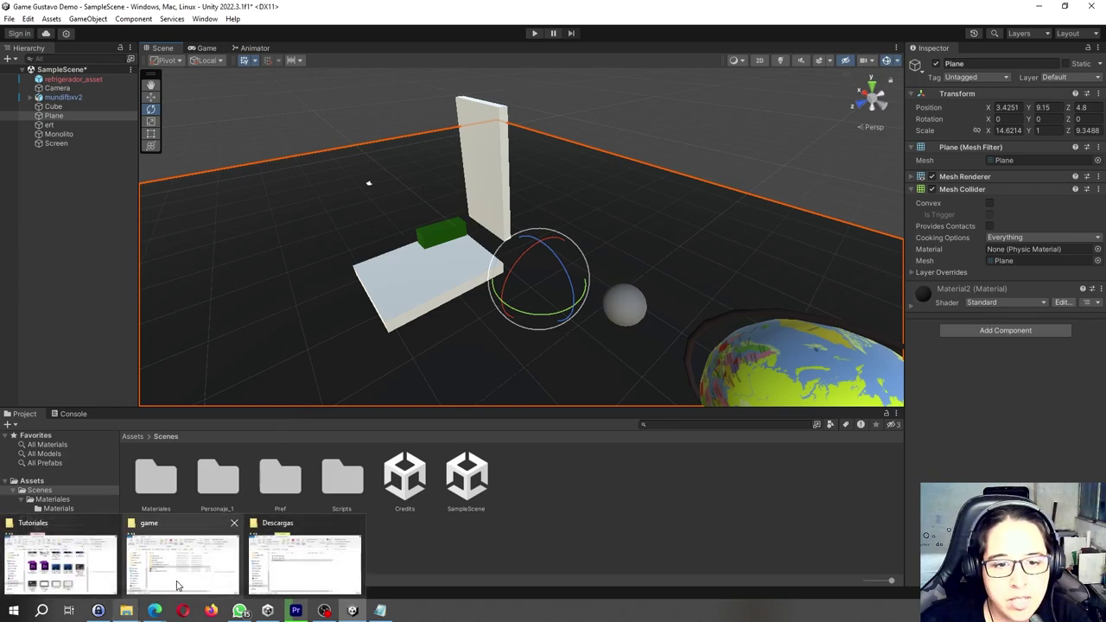
pyautogui.click(537, 537)
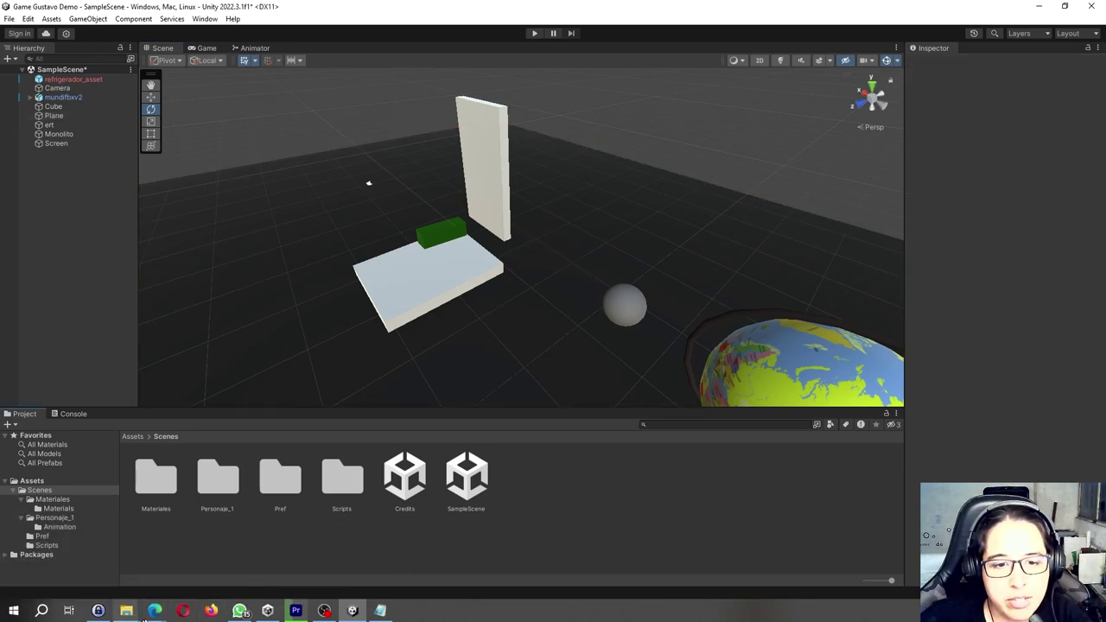
# Bring the Mixamo browser window forward and dismiss the address bar suggestions
pyautogui.moveTo(155, 611)
pyautogui.click(172, 577)
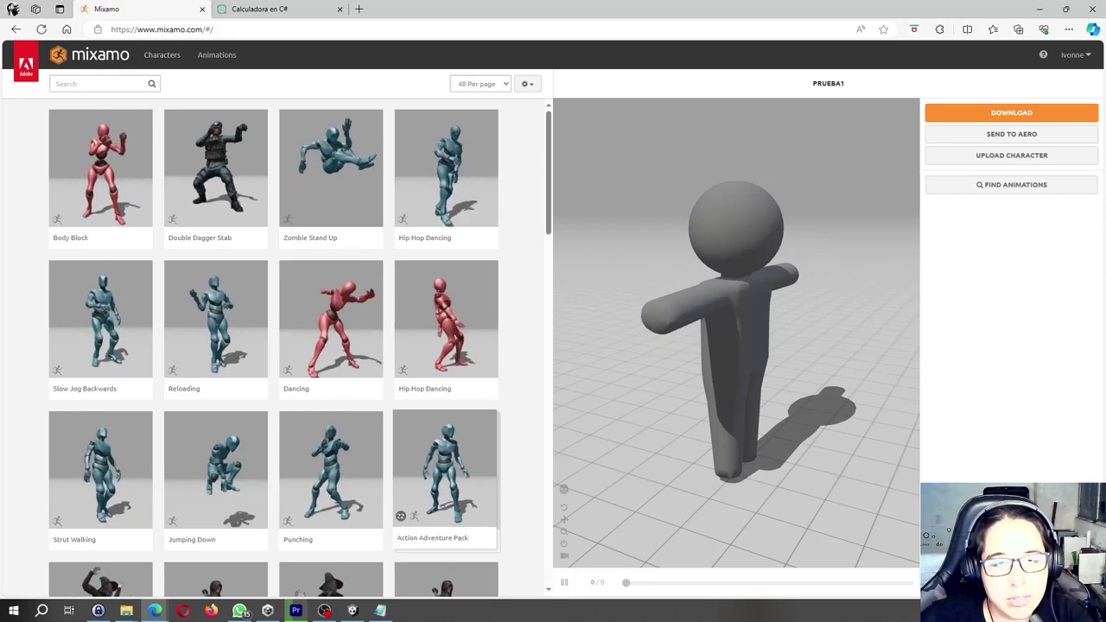
pyautogui.click(207, 30)
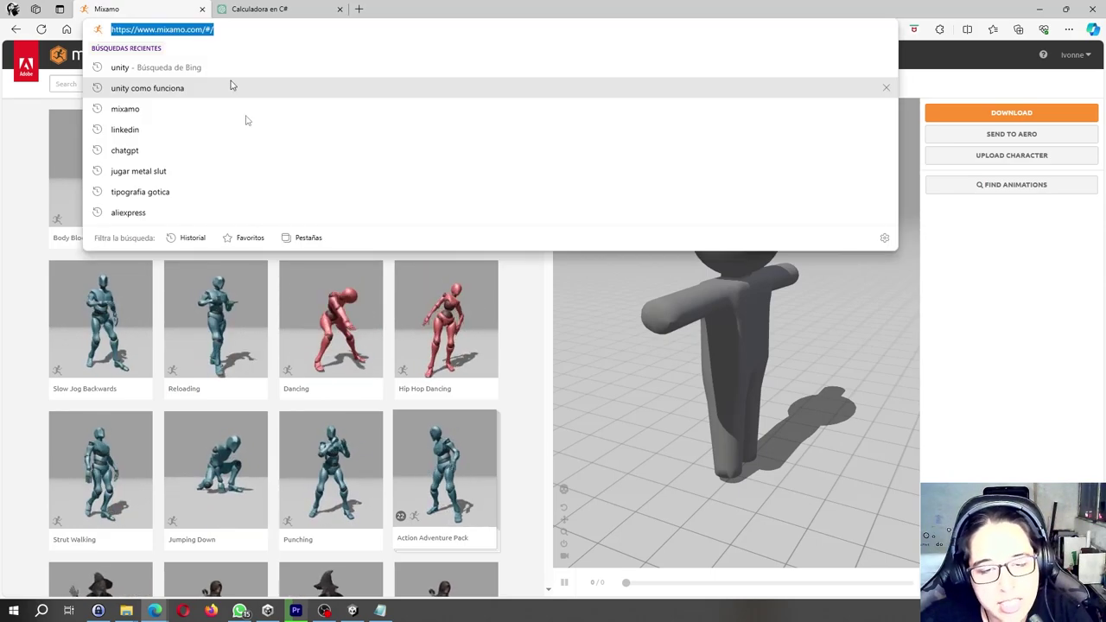
pyautogui.click(380, 611)
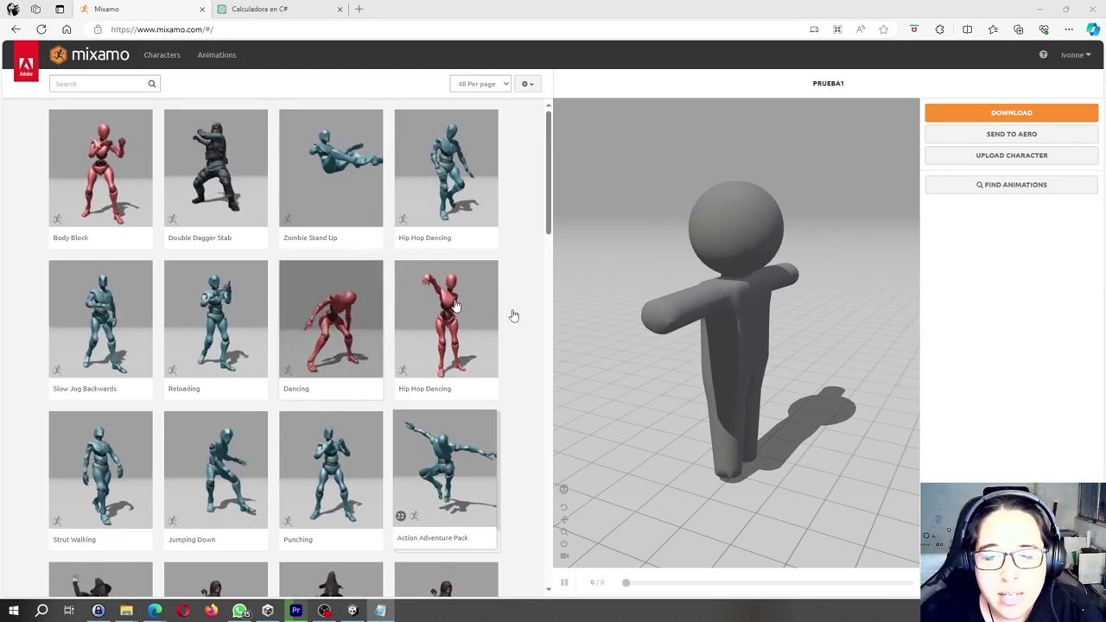
pyautogui.moveTo(624, 316); pyautogui.dragTo(616, 313)
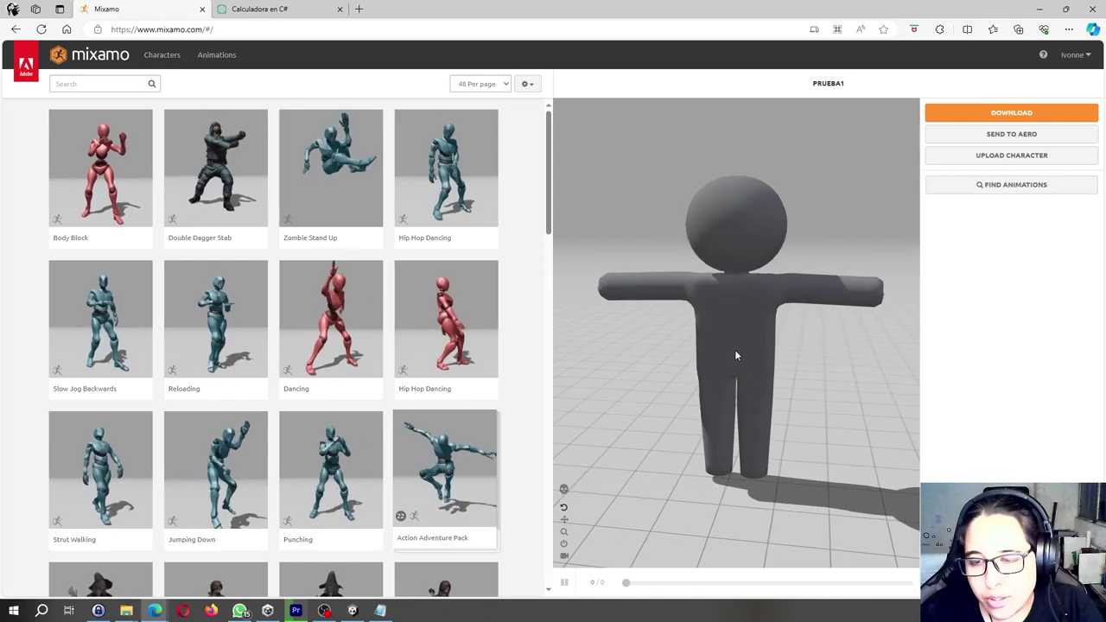
pyautogui.moveTo(736, 354)
pyautogui.mouseDown()
pyautogui.moveTo(607, 343)
pyautogui.moveTo(754, 351)
pyautogui.moveTo(714, 363)
pyautogui.mouseUp()
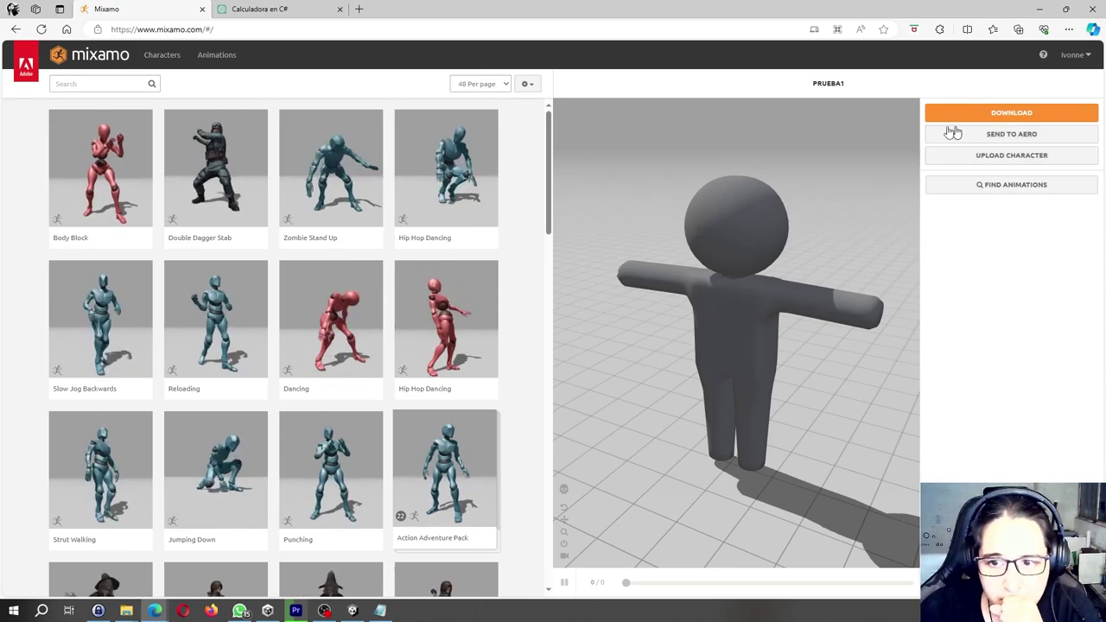
pyautogui.scroll(1, 797, 302)
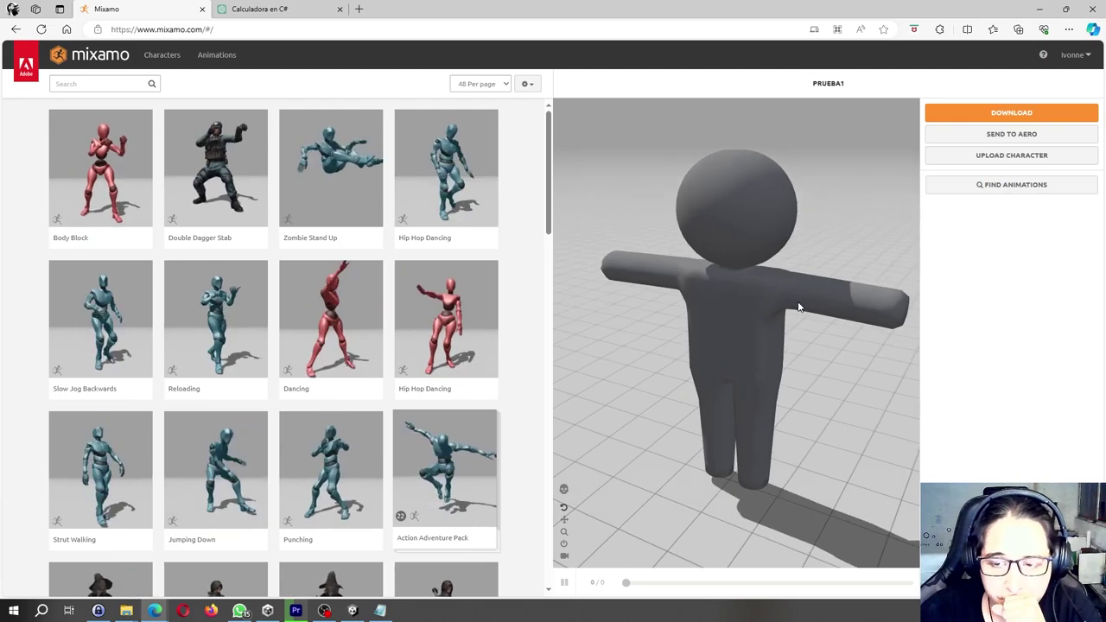
pyautogui.scroll(1, 796, 306)
pyautogui.scroll(1, 798, 306)
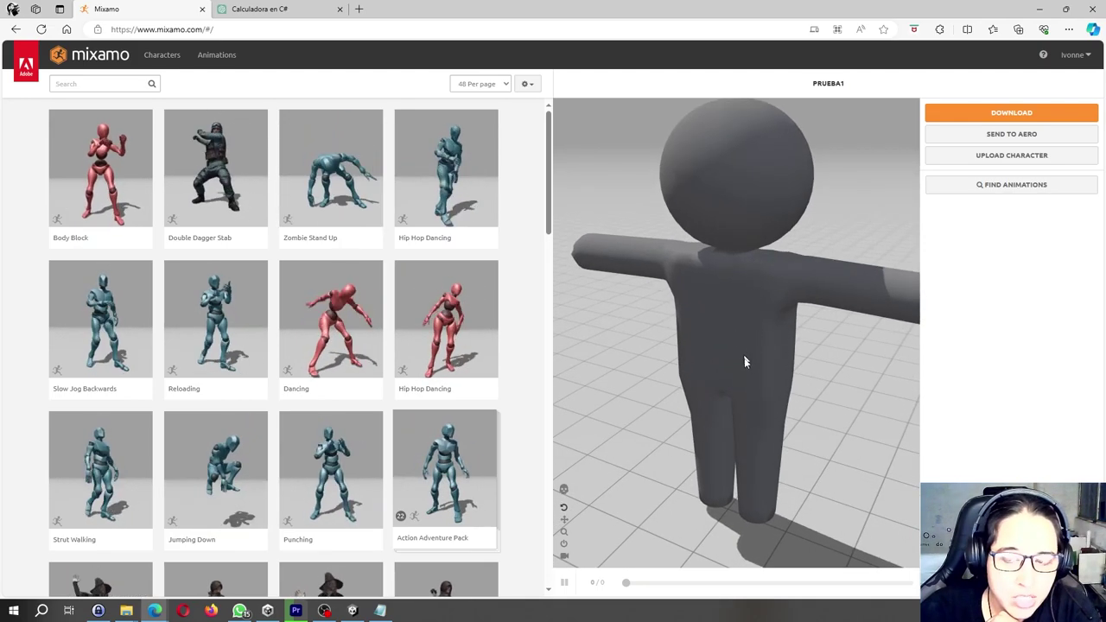
pyautogui.scroll(-3, 764, 358)
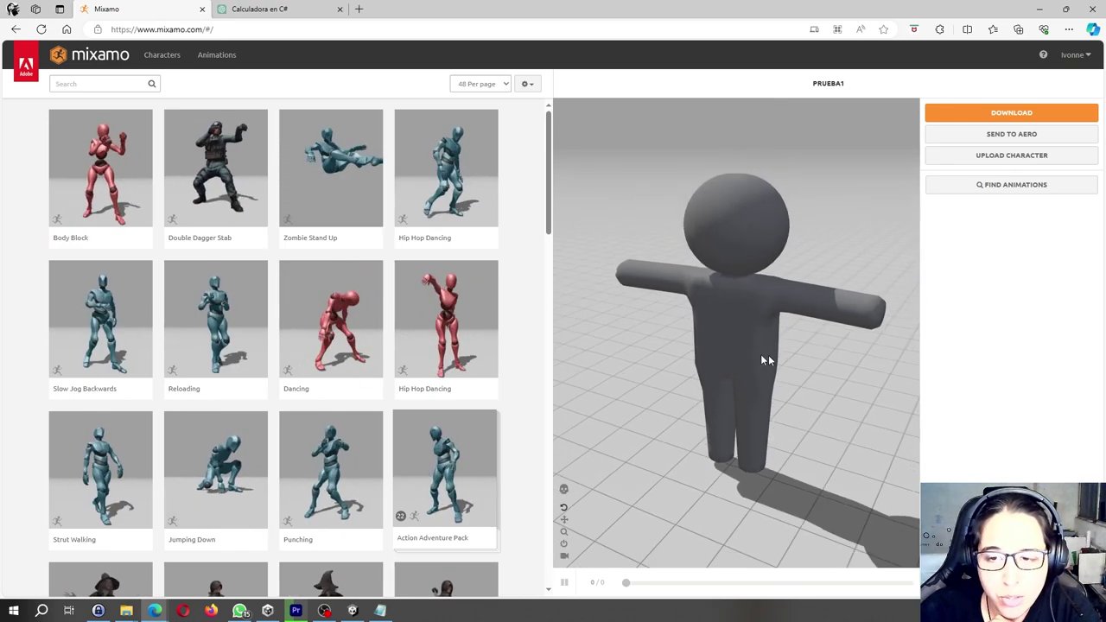
pyautogui.moveTo(768, 354)
pyautogui.mouseDown()
pyautogui.moveTo(786, 350)
pyautogui.moveTo(772, 319)
pyautogui.mouseUp()
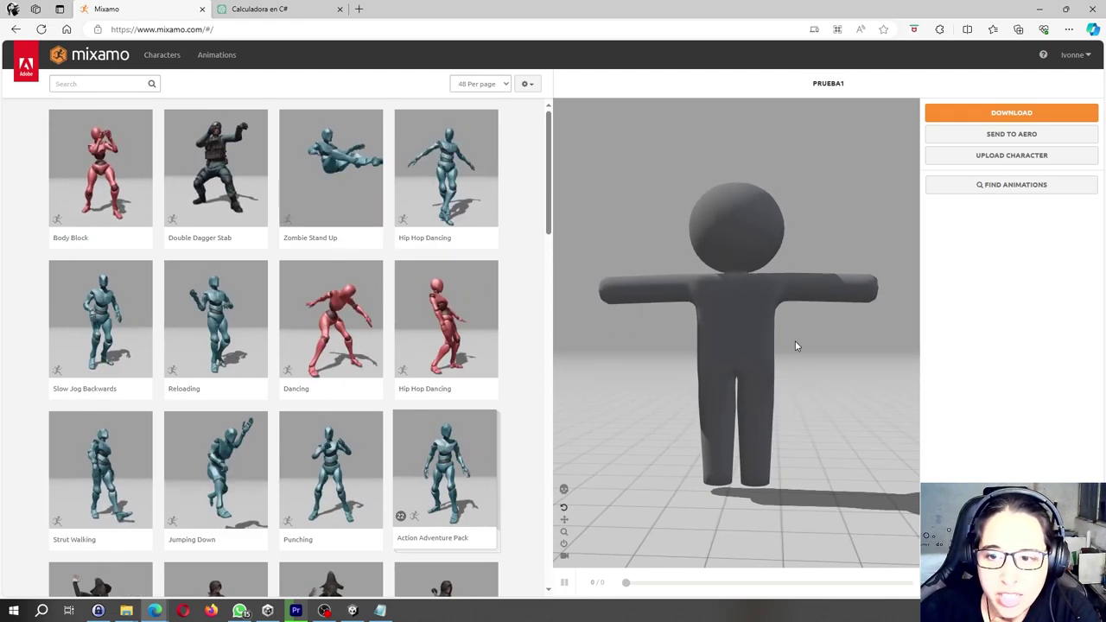
pyautogui.scroll(2, 794, 346)
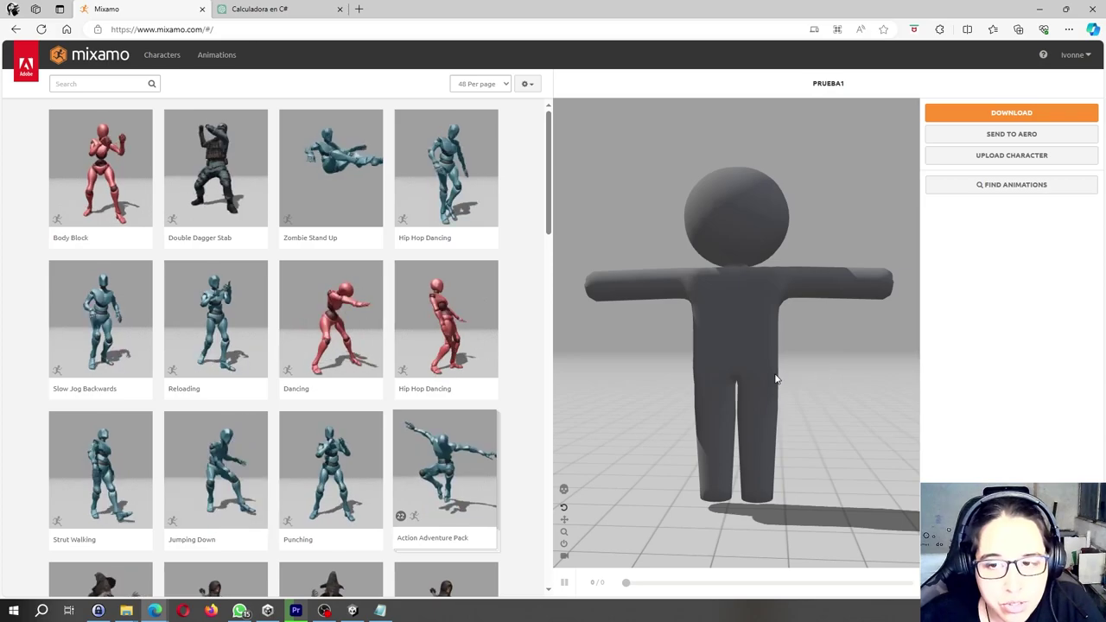
pyautogui.scroll(-2, 723, 387)
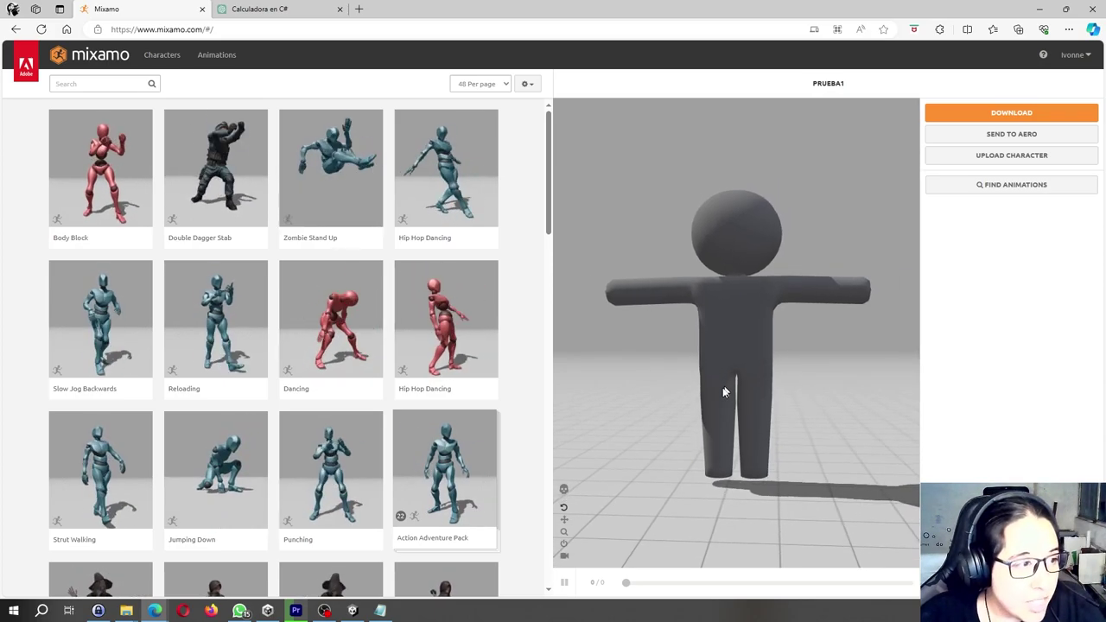
pyautogui.moveTo(723, 387); pyautogui.dragTo(718, 403)
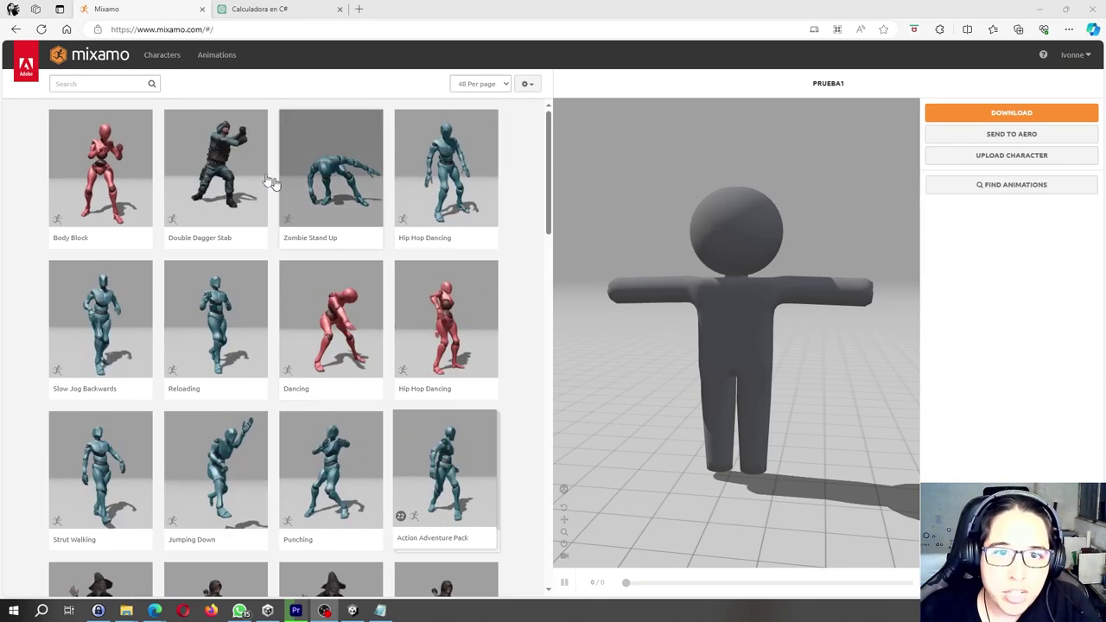
# Preview the Double Dagger Stab animation on the PRUEBA1 character
pyautogui.click(232, 170)
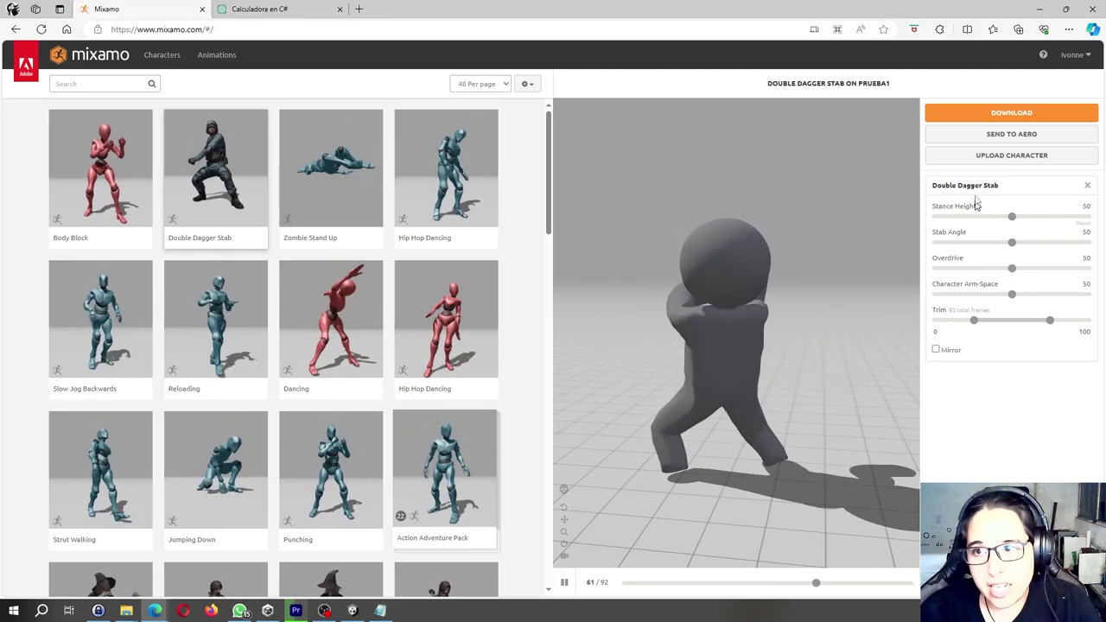
# Open Mixamo's Upload a Character dialog to bring in a new FBX, OBJ or ZIP character
pyautogui.click(990, 162)
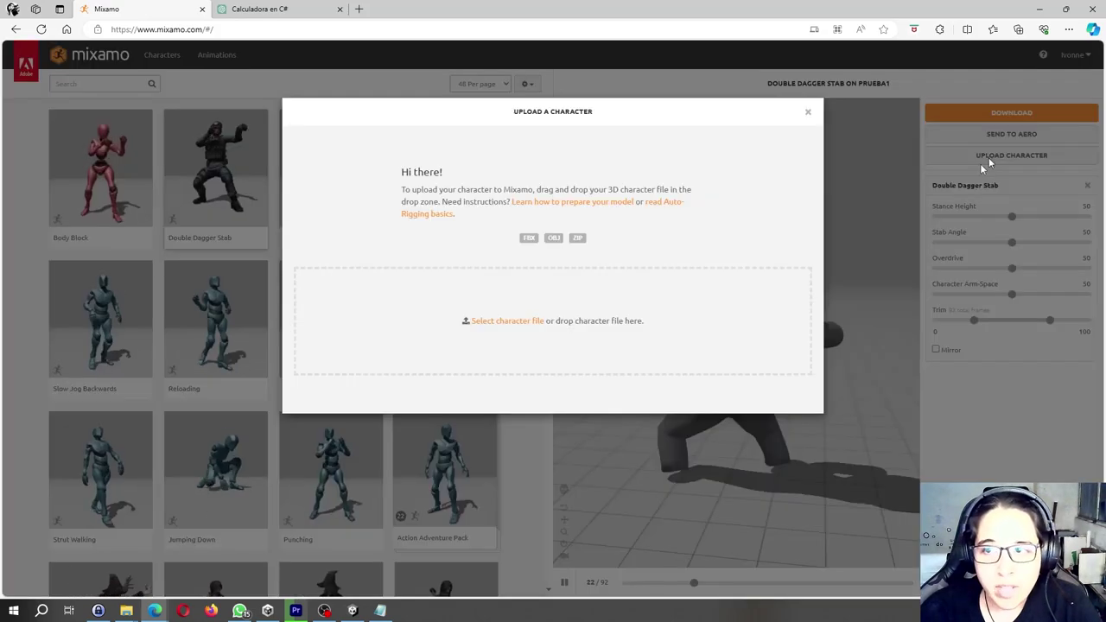